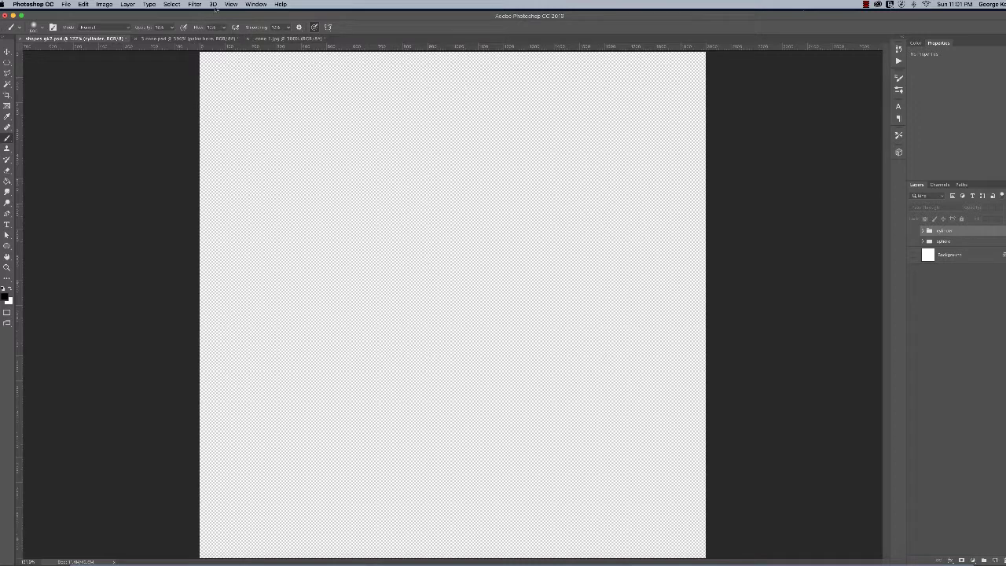
- Load the saved 'cone' channel as a selection with Select > Load Selection
left_click(178, 6)
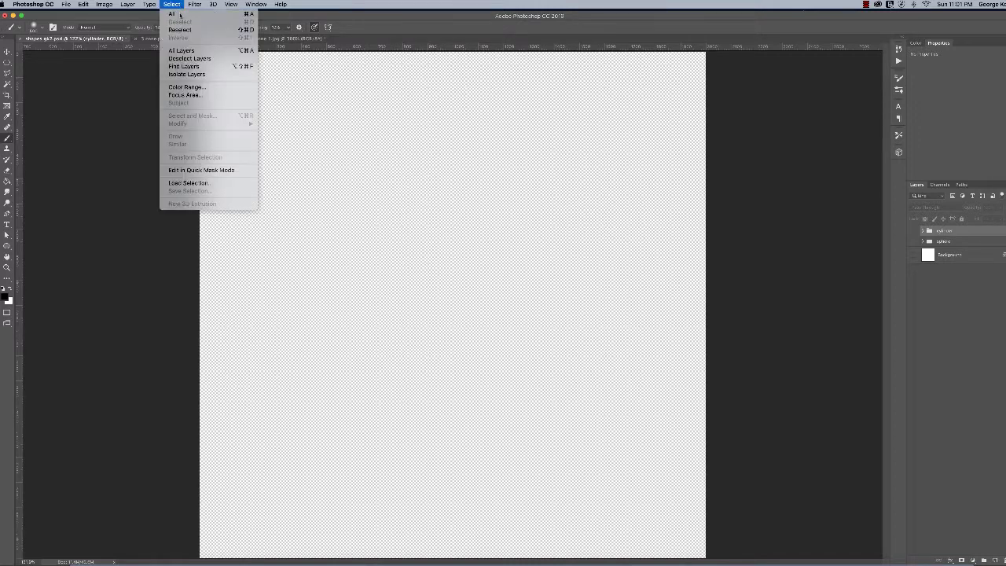
left_click(218, 183)
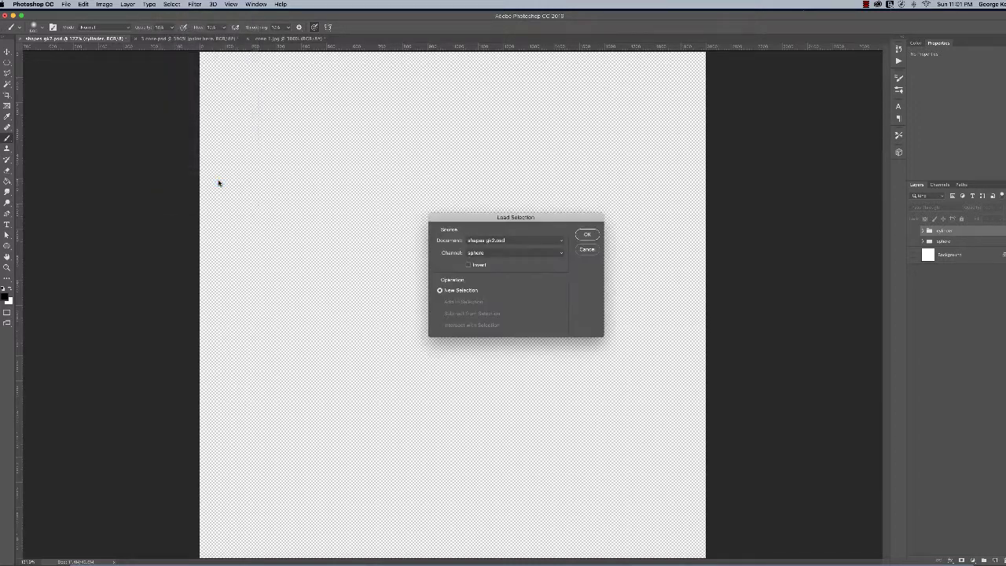
left_click(558, 255)
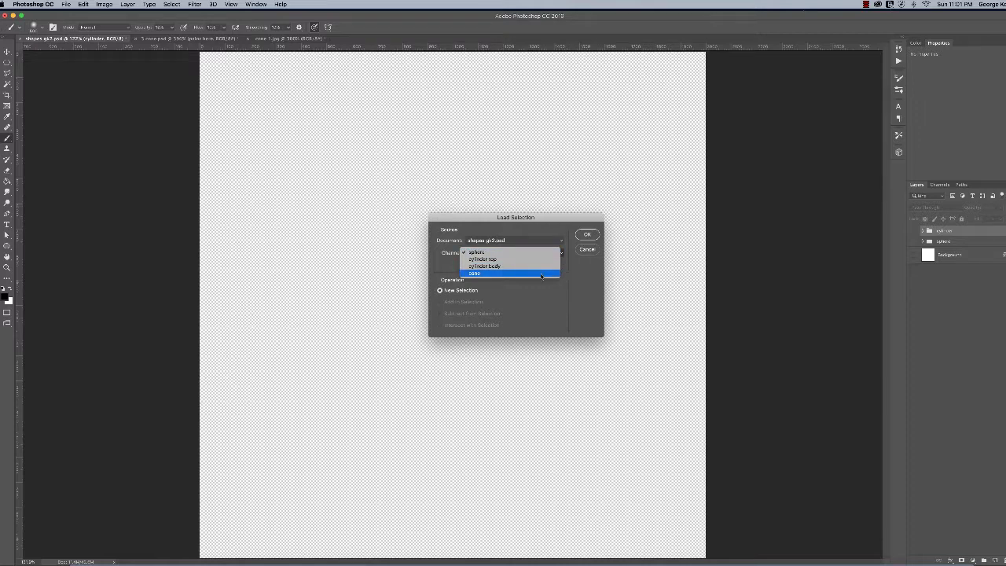
left_click(540, 274)
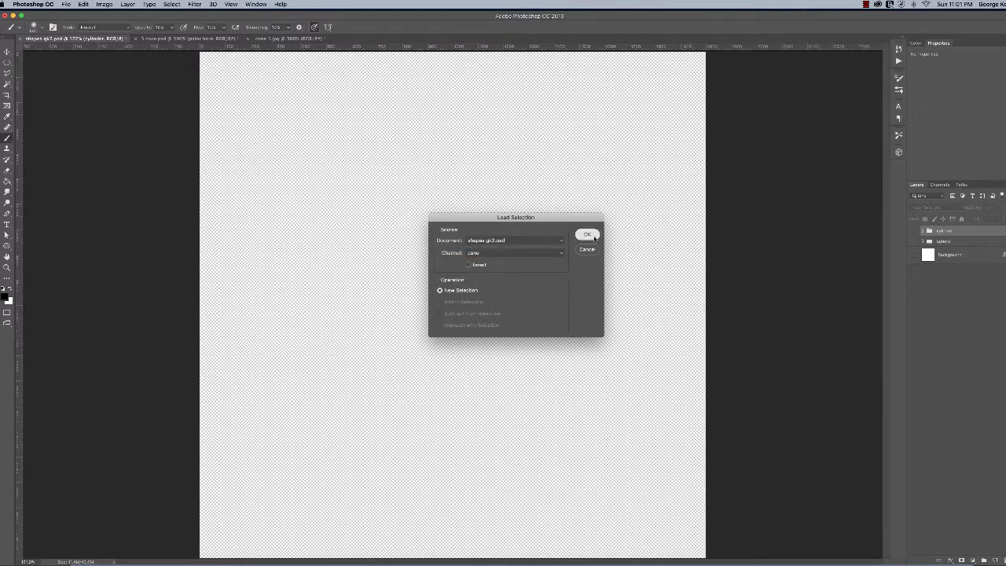
left_click(593, 236)
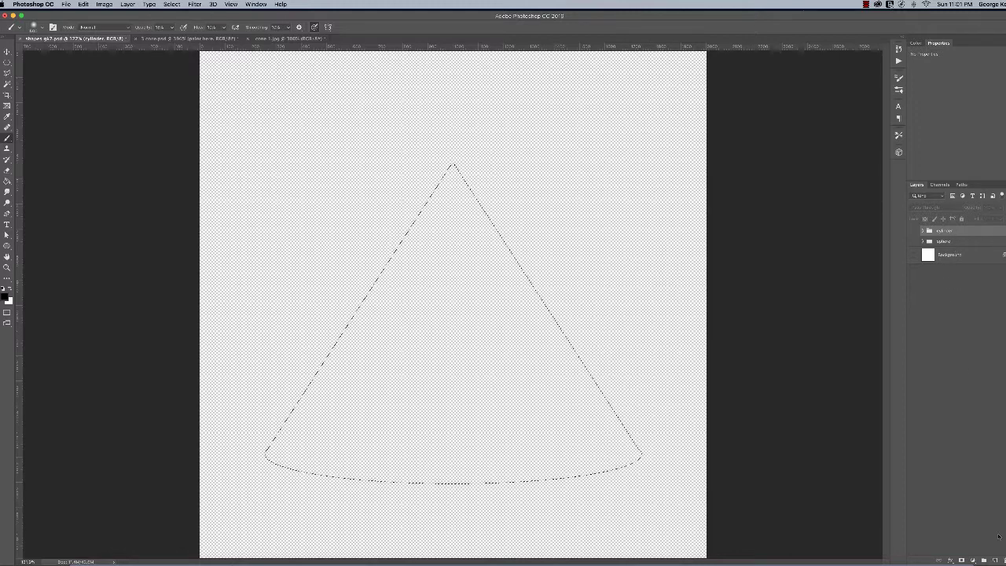
- Create a layer named 'cone white' and Paint Bucket-fill the cone selection with white
left_click(984, 560)
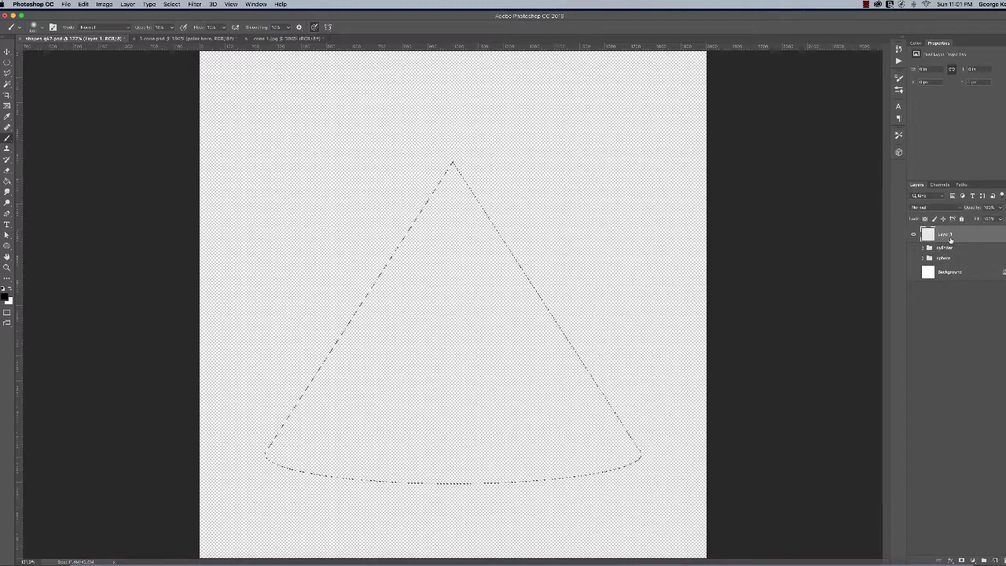
double_click(945, 234)
type("c")
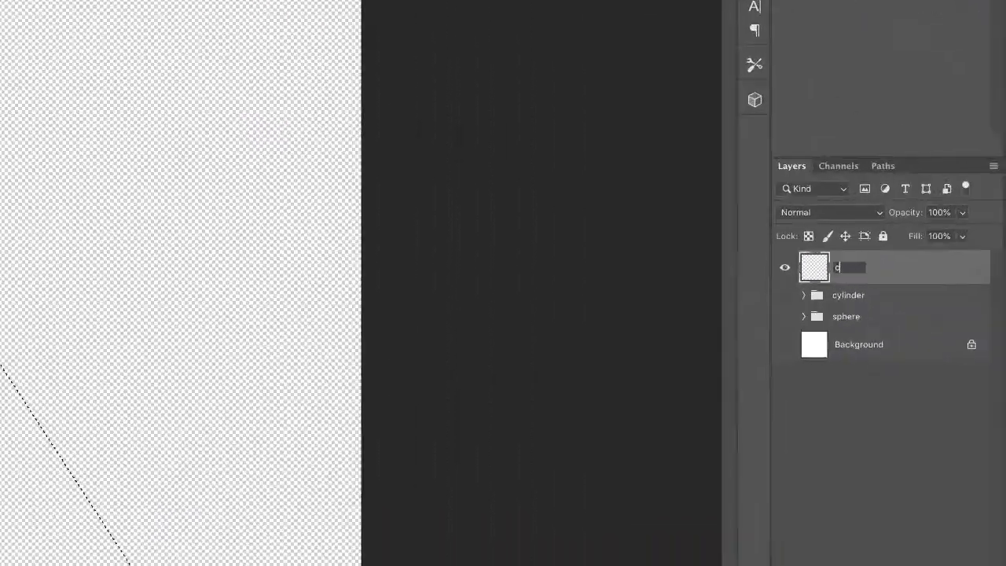
type("one white")
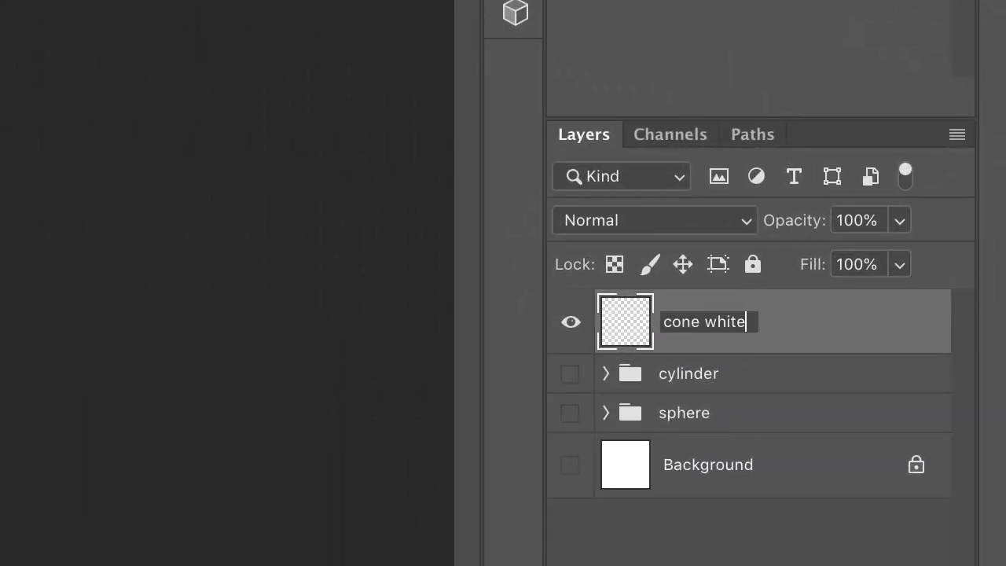
key("Return")
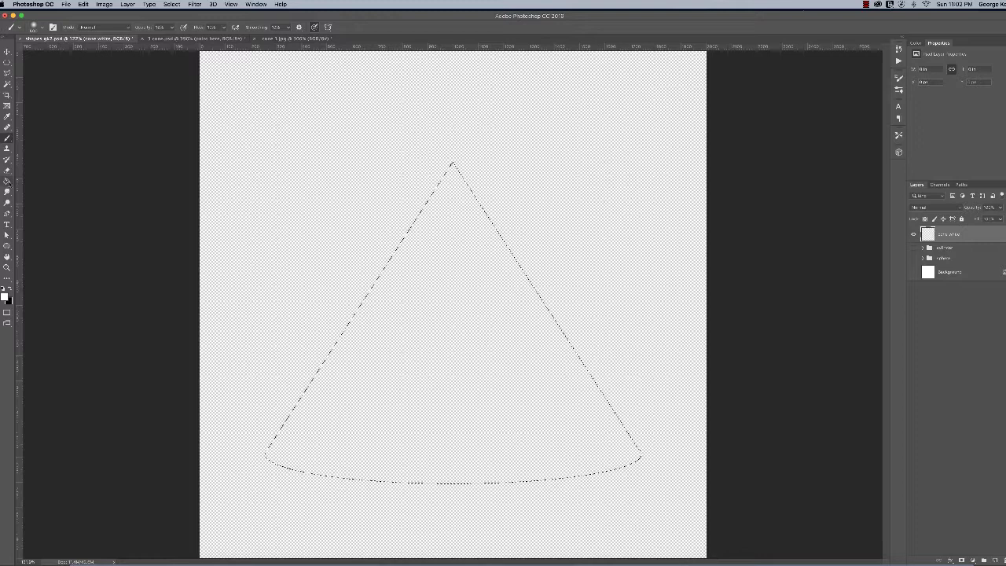
key("g")
left_click(460, 338)
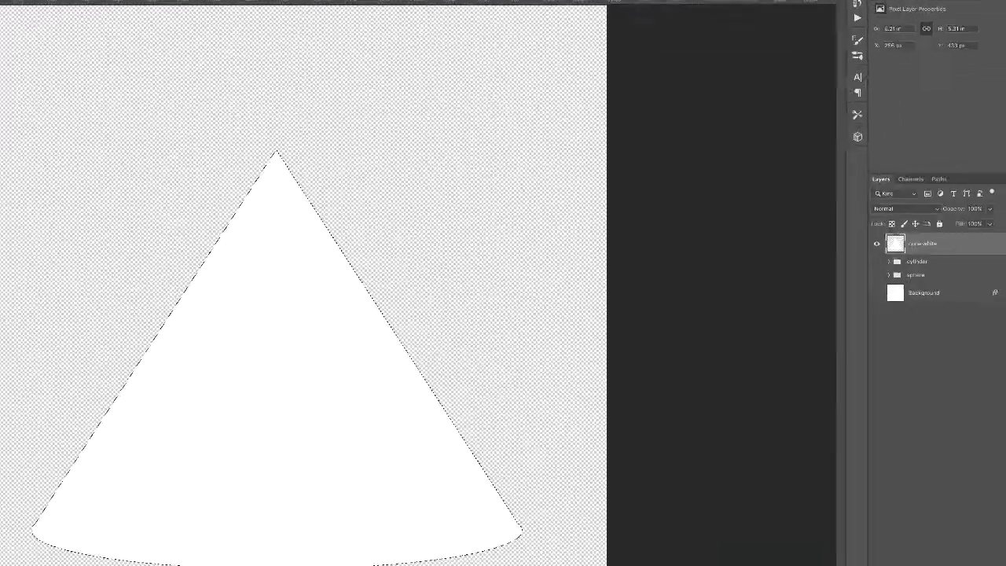
- Add a layer named 'cone paint', make black the foreground colour, and pick the Brush
left_click(994, 560)
double_click(730, 302)
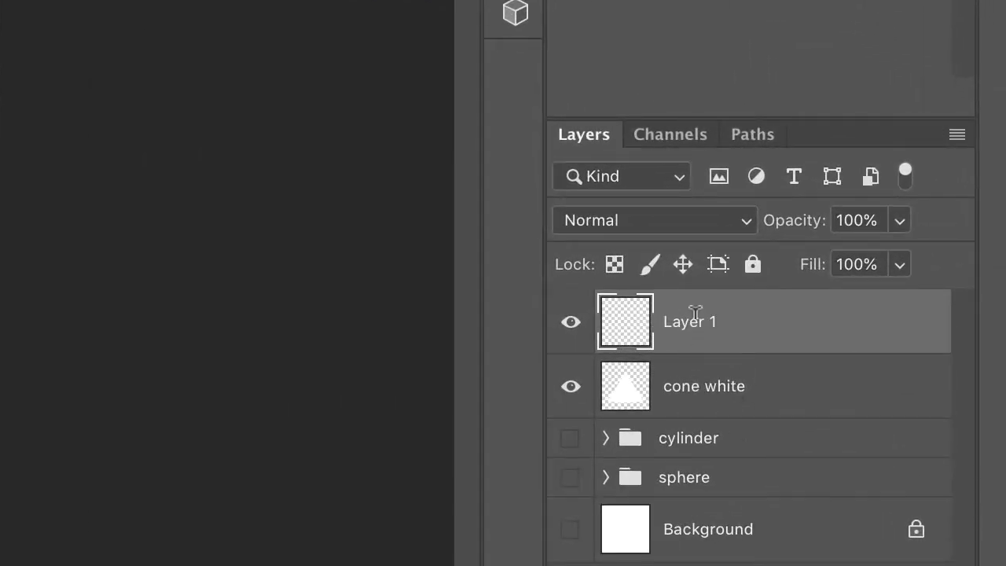
type("c")
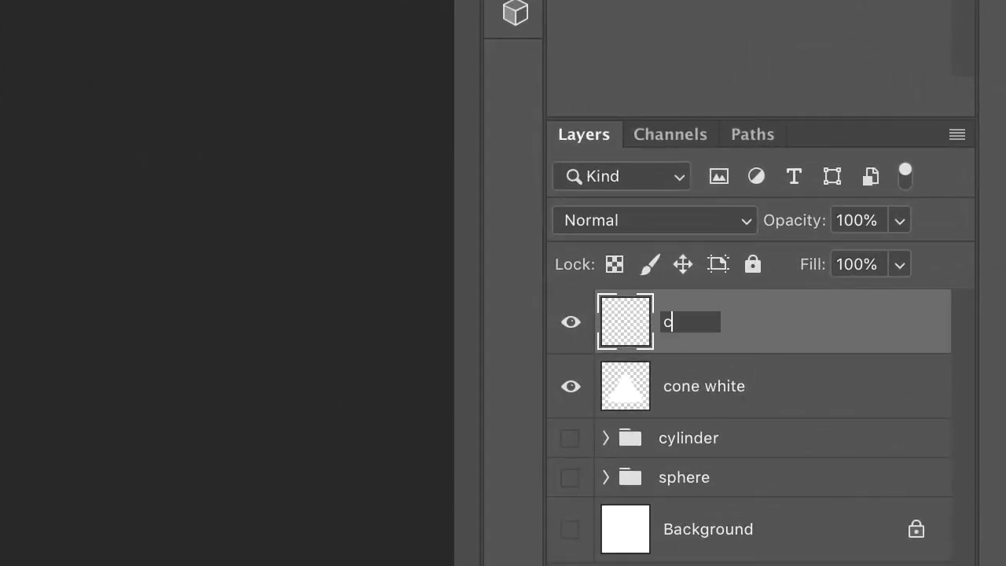
type("one paint")
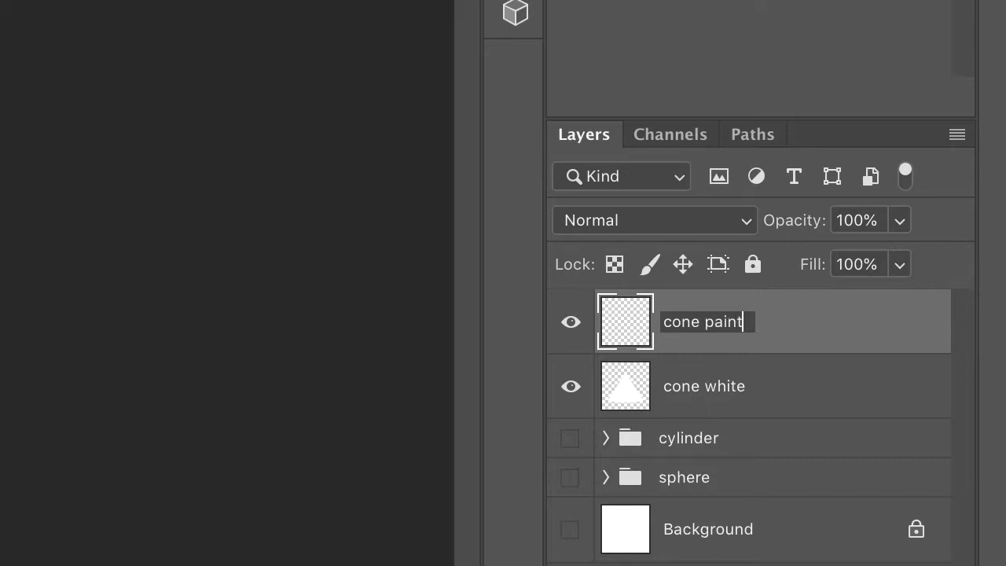
key("Return")
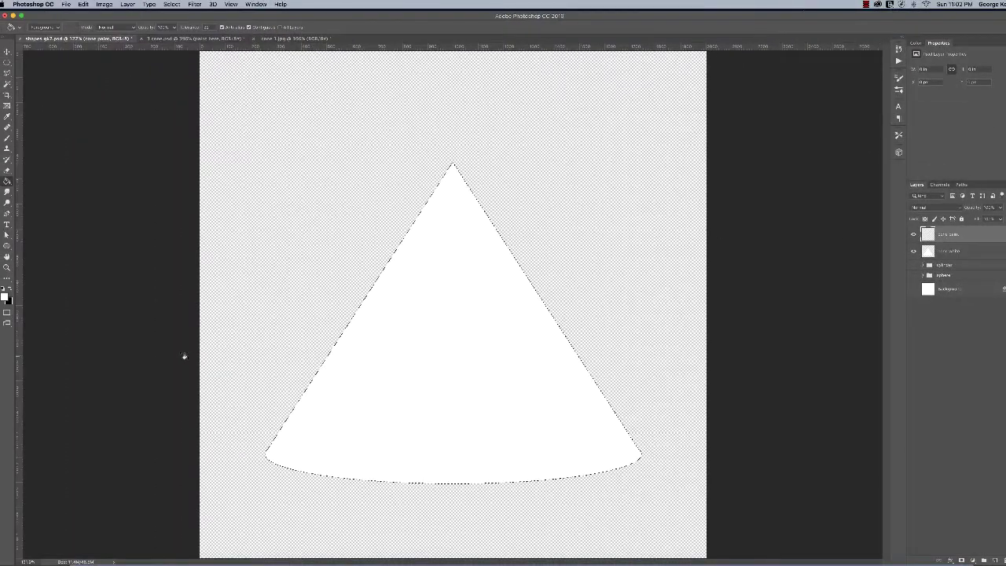
left_click(10, 290)
key("b")
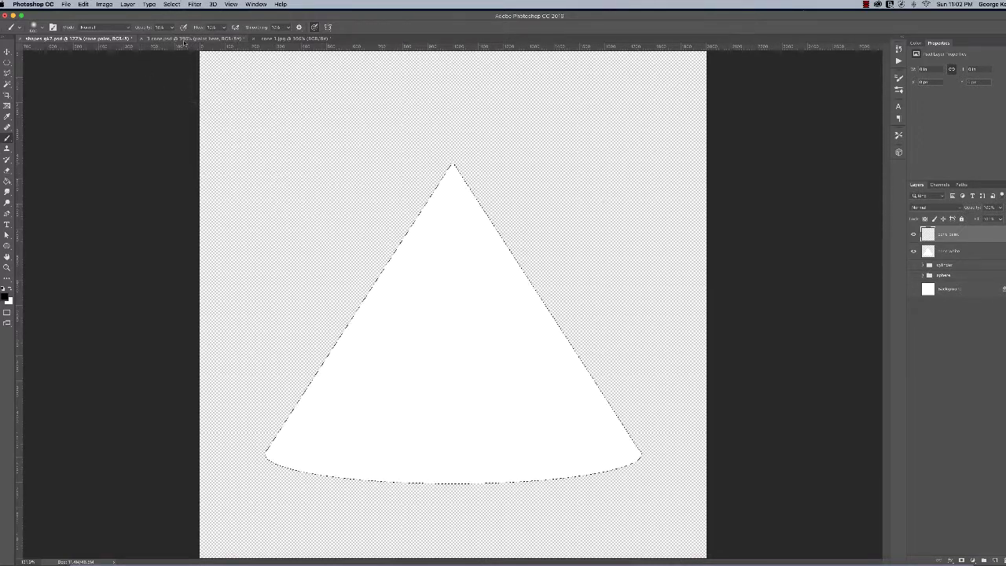
- View the airbrushed '3 cone.psd' reference, then the 'cone 1.jpg' photo of a real cone
left_click(186, 40)
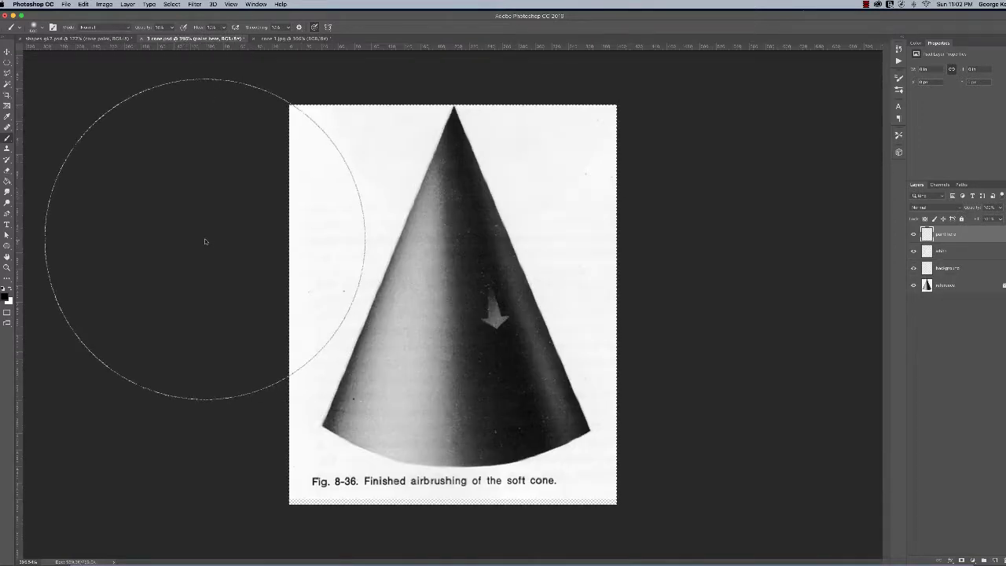
key("m")
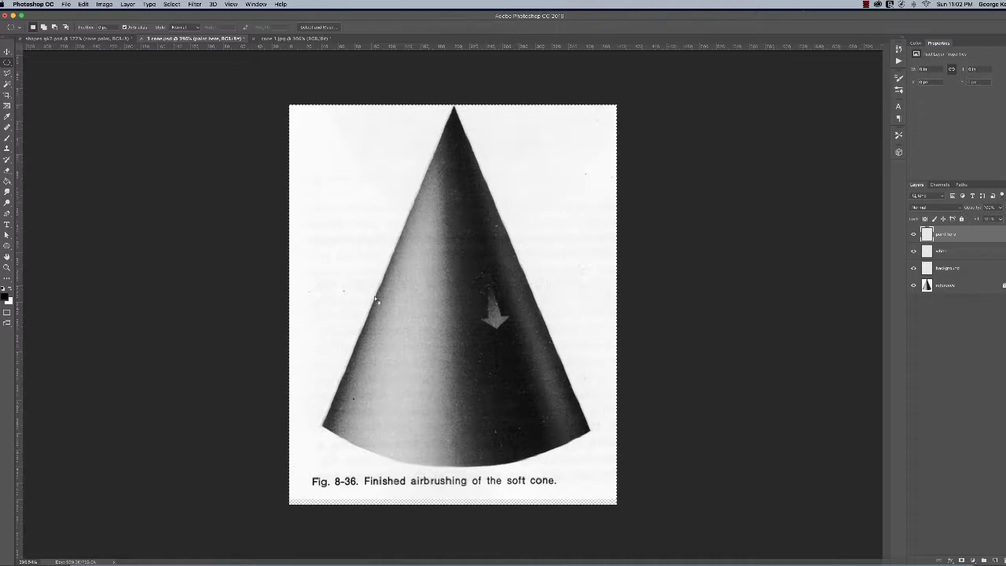
left_click(287, 39)
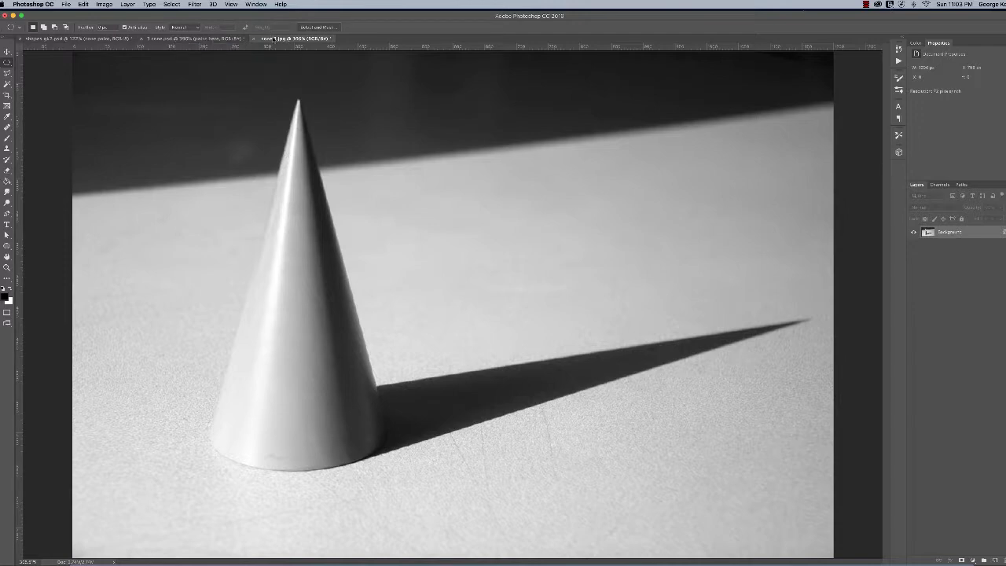
- Compare the two cone references again, then return to 'shapes pt2.psd'
left_click(197, 37)
left_click(278, 38)
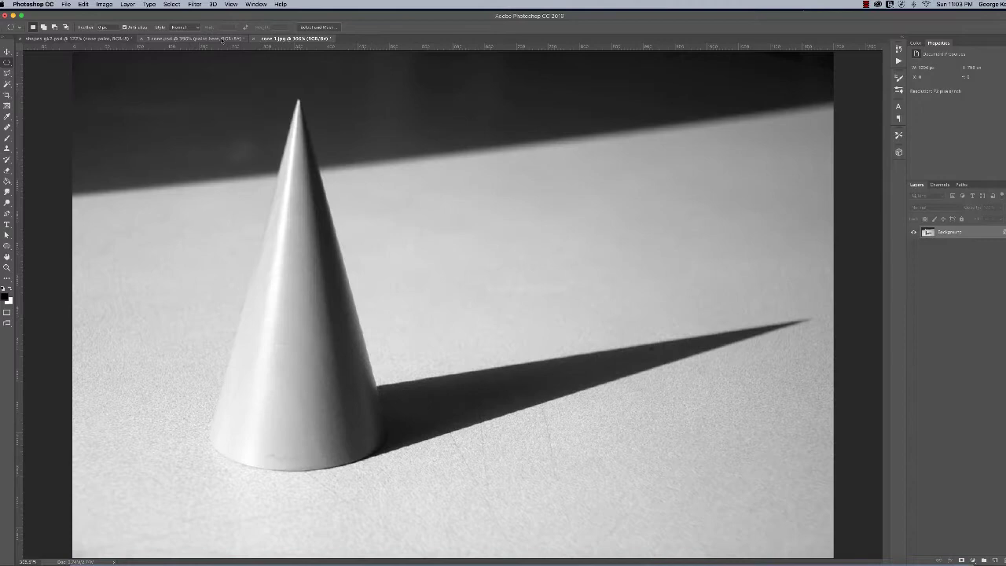
left_click(192, 38)
left_click(105, 40)
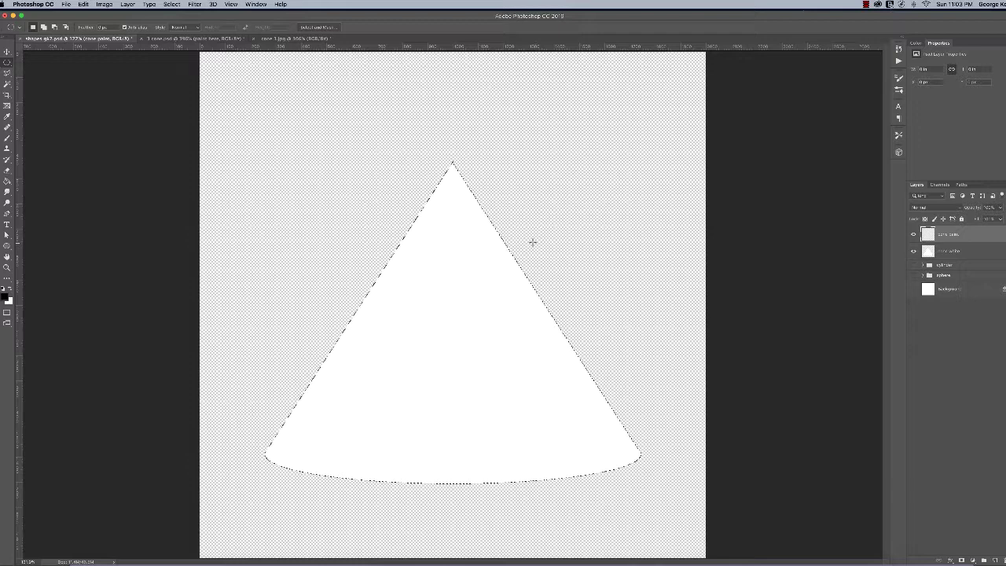
- Airbrush soft grey strokes down the cone's left edge and its right edge from the tip
key("b")
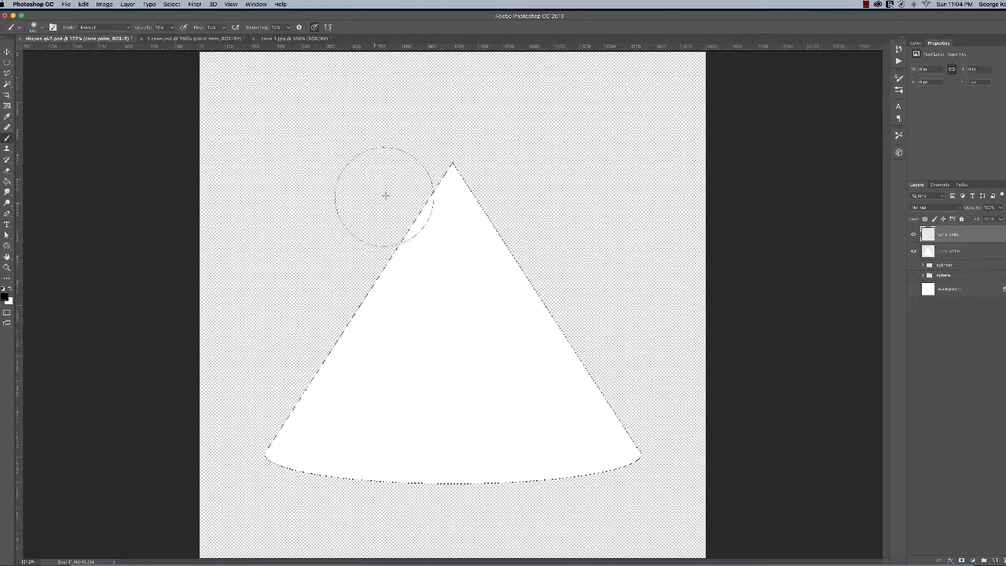
mouse_move(400, 181)
left_mouse_down()
mouse_move(260, 422)
mouse_move(425, 162)
mouse_move(247, 461)
mouse_move(271, 452)
left_mouse_up()
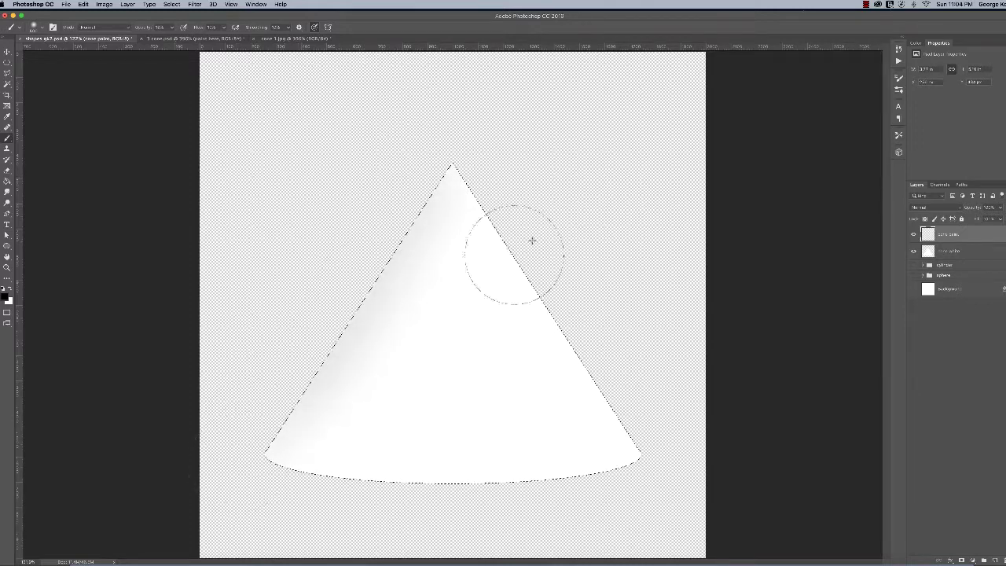
mouse_move(532, 241)
left_mouse_down()
mouse_move(499, 178)
mouse_move(668, 458)
mouse_move(614, 399)
mouse_move(498, 214)
mouse_move(492, 184)
mouse_move(675, 441)
mouse_move(507, 208)
mouse_move(500, 180)
mouse_move(665, 476)
mouse_move(377, 202)
mouse_move(388, 197)
mouse_move(290, 366)
mouse_move(240, 424)
mouse_move(442, 271)
mouse_move(407, 160)
mouse_move(258, 404)
left_mouse_up()
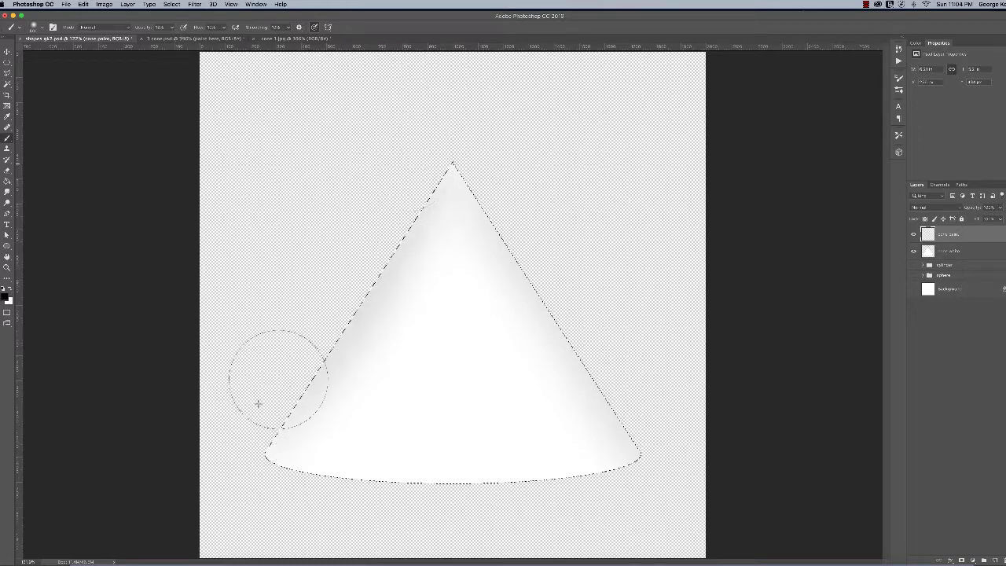
mouse_move(427, 287)
left_mouse_down()
mouse_move(602, 382)
mouse_move(673, 478)
mouse_move(543, 235)
mouse_move(505, 197)
mouse_move(669, 464)
mouse_move(555, 227)
mouse_move(523, 221)
mouse_move(660, 458)
mouse_move(494, 168)
mouse_move(629, 449)
mouse_move(527, 288)
mouse_move(547, 213)
left_mouse_up()
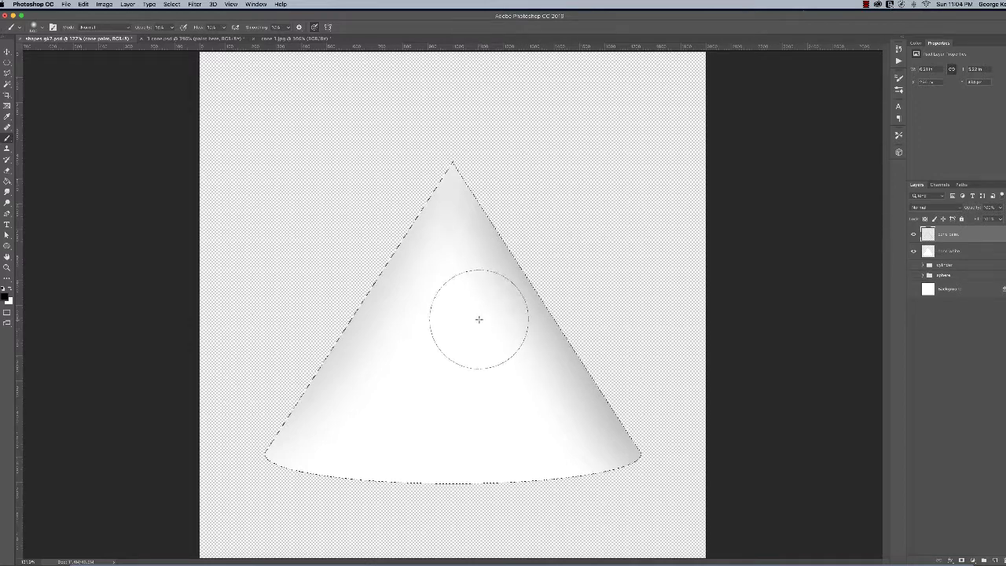
- Shrink the brush to about 50 px for light-grey shading on the right side
key("bracketleft")
key("bracketleft")
key("bracketleft")
key("bracketleft")
key("bracketleft")
key("bracketleft")
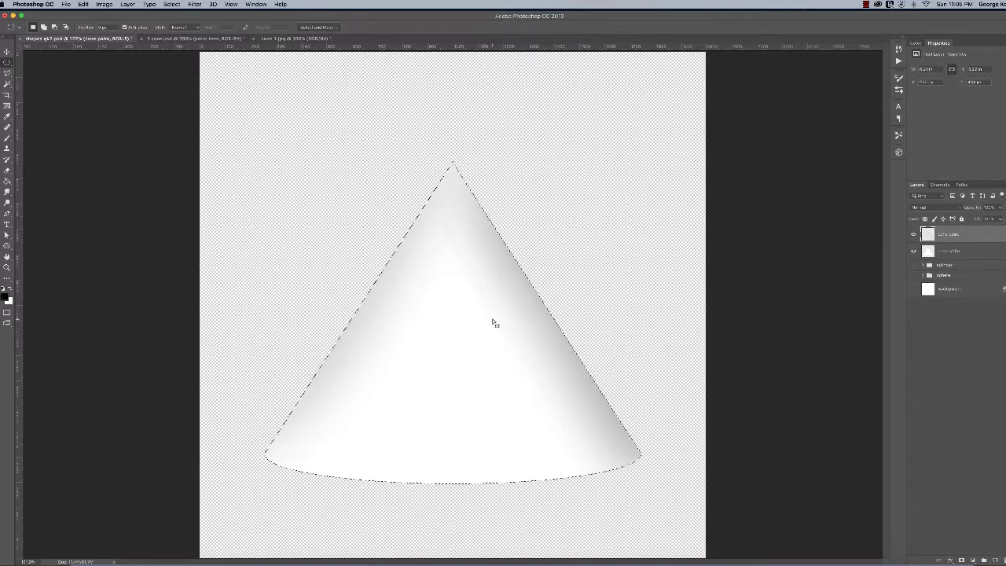
key("b")
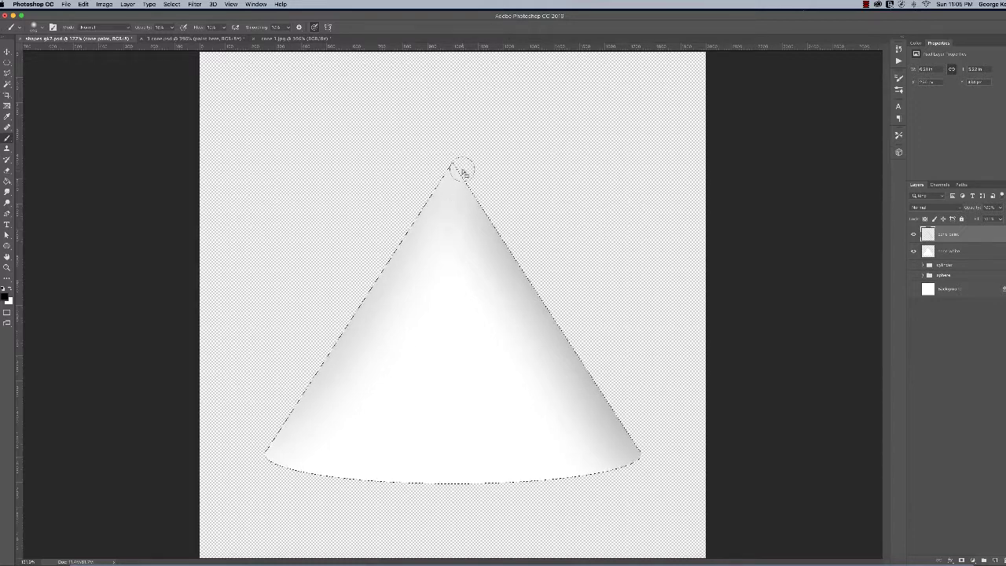
- Lay repeated straight grey strokes down the cone's centre between tip and base
left_click(465, 481, "shift")
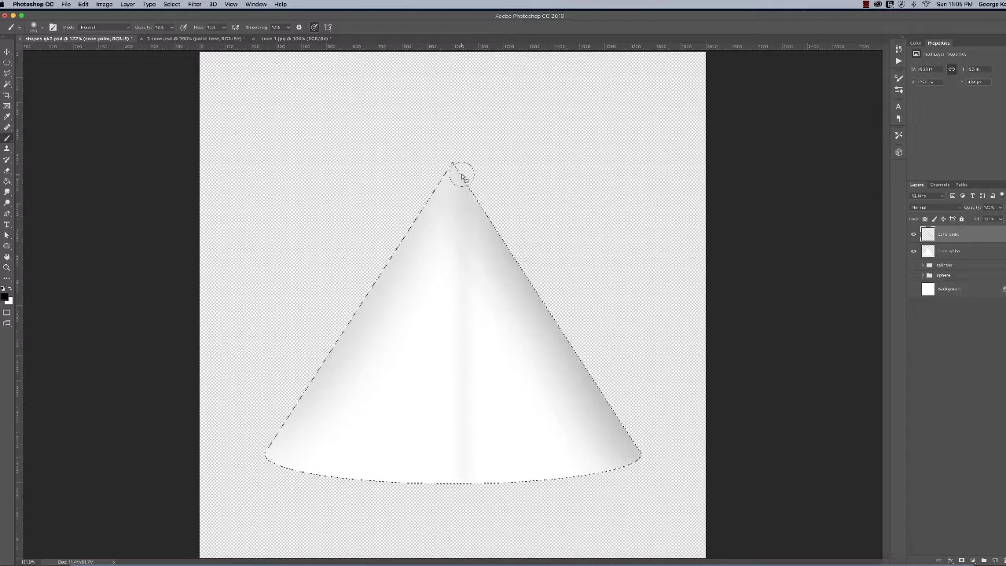
left_click(454, 478, "shift")
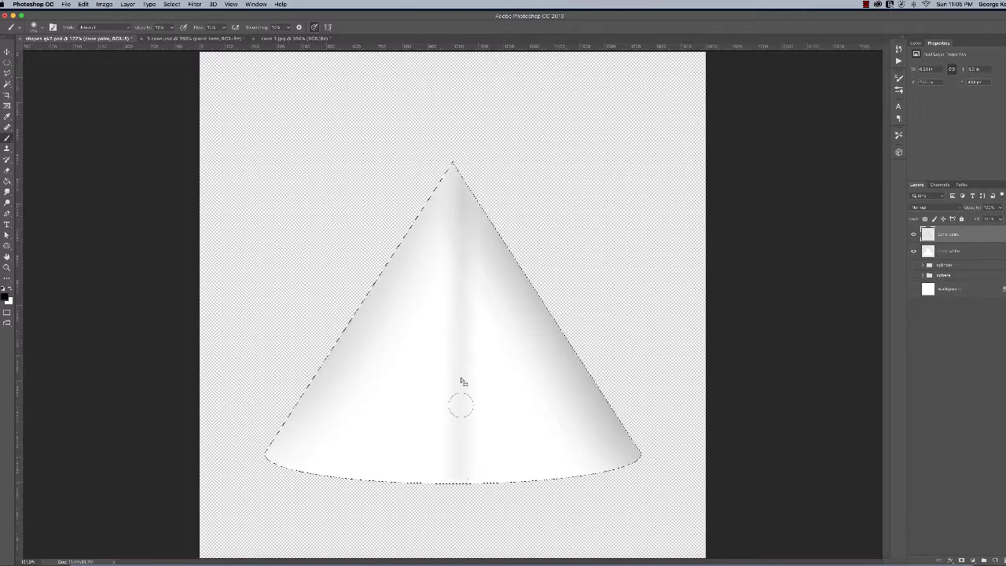
left_click(461, 174, "shift")
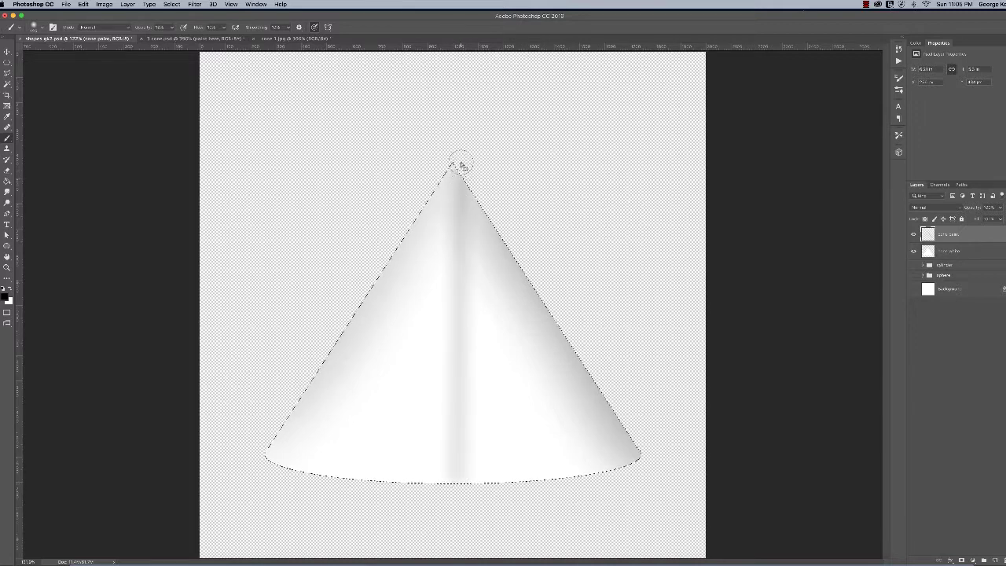
left_click(461, 484, "shift")
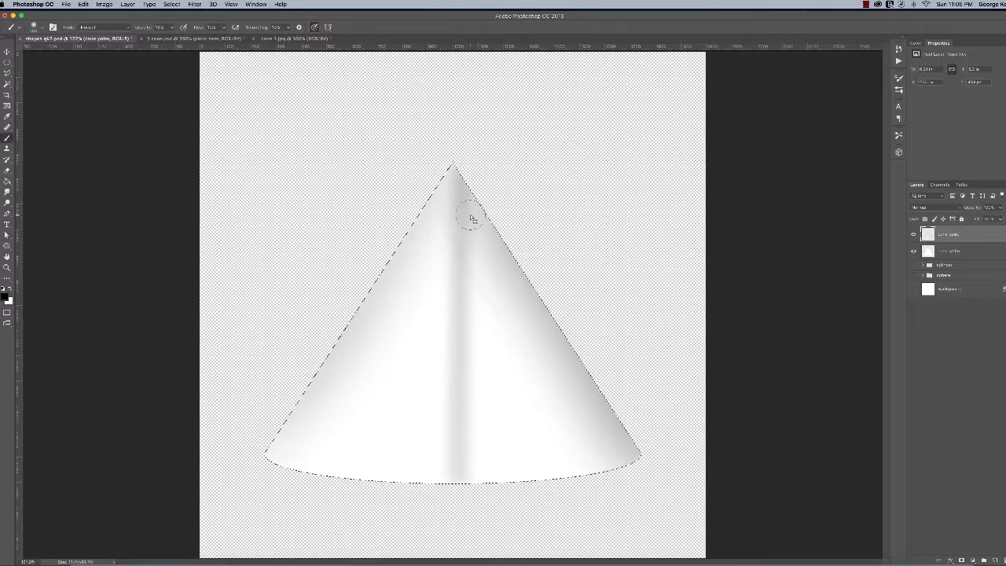
- Enlarge the brush and sweep grey shading down the cone's right flank and centre-right
key("bracketright")
key("bracketright")
key("bracketright")
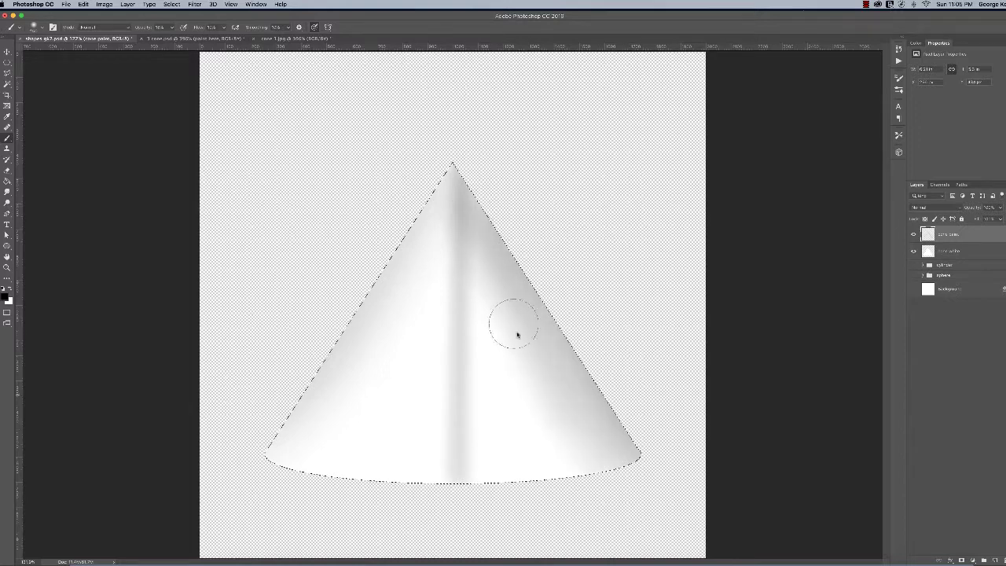
left_click_drag(469, 206, 550, 441)
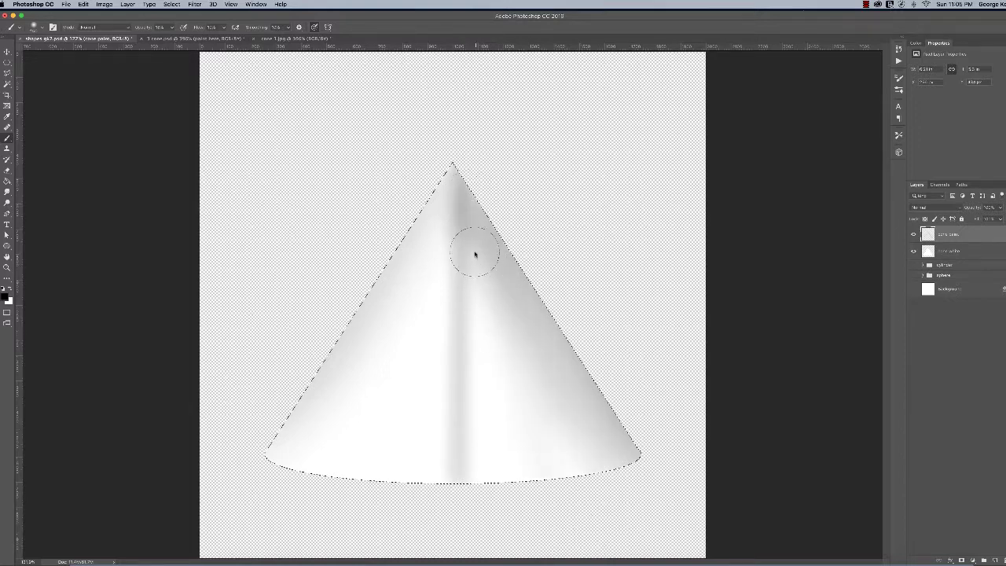
left_click_drag(476, 254, 563, 541)
left_click_drag(476, 227, 551, 524)
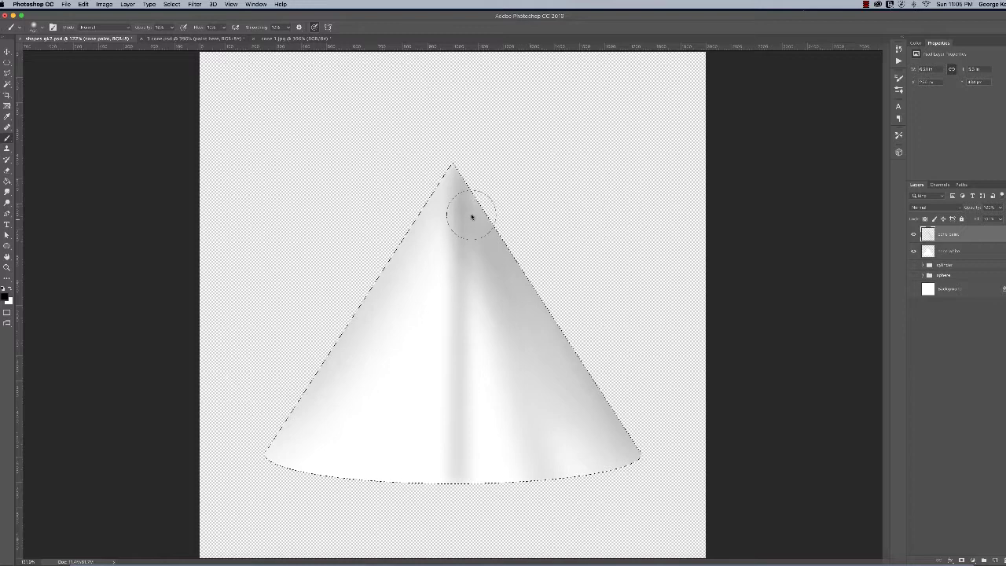
left_click_drag(469, 213, 519, 542)
left_click_drag(471, 262, 499, 546)
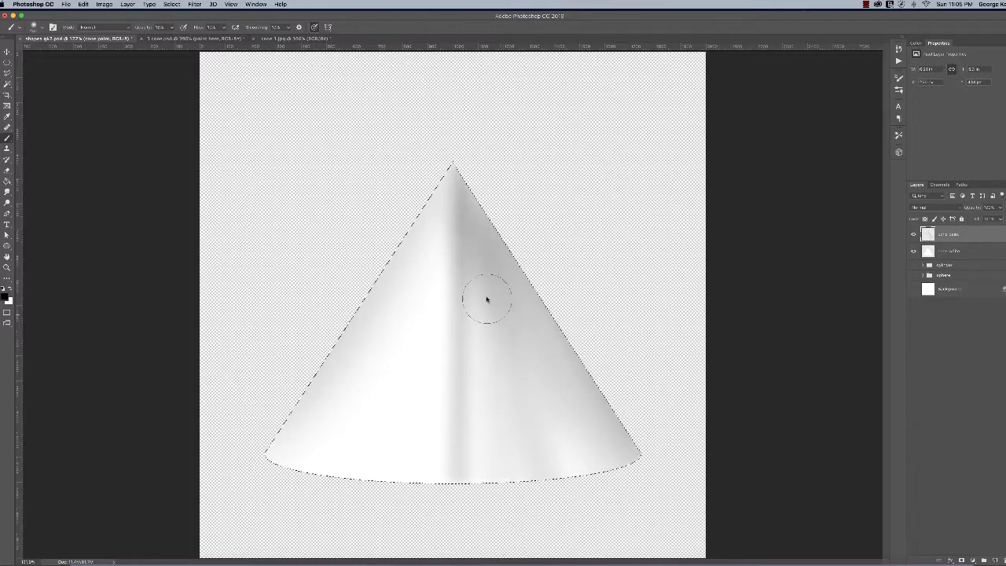
left_click_drag(487, 296, 595, 523)
left_click_drag(472, 269, 586, 492)
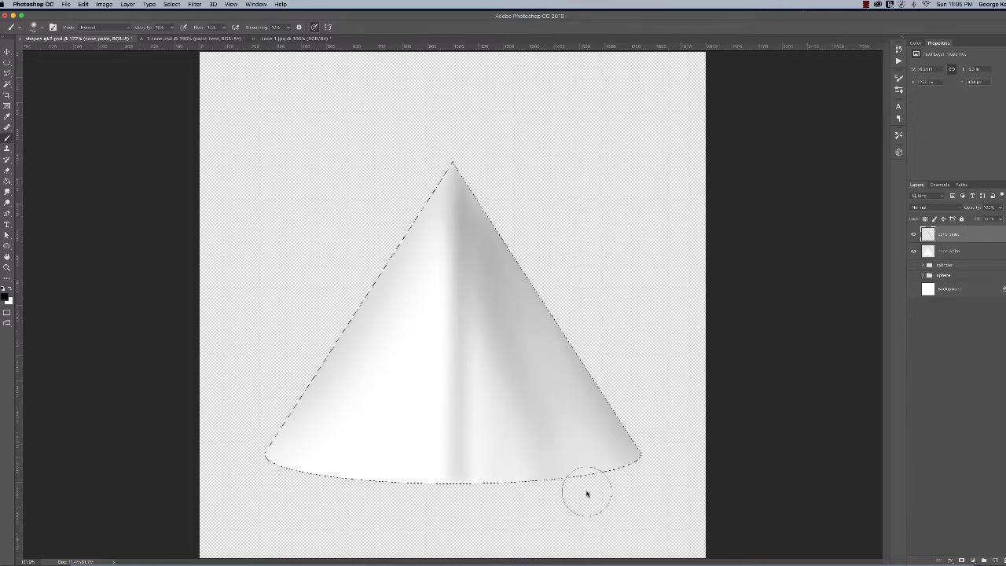
left_click_drag(464, 278, 507, 525)
left_click_drag(478, 286, 489, 479)
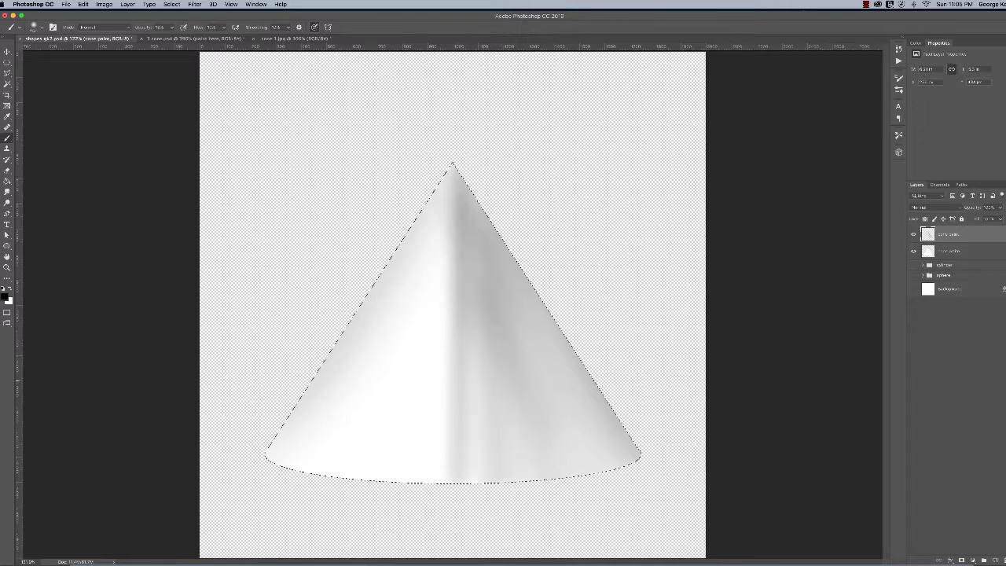
- Darken the right-centre shadow band further, extending it from near the apex to the base
left_click_drag(463, 197, 568, 479)
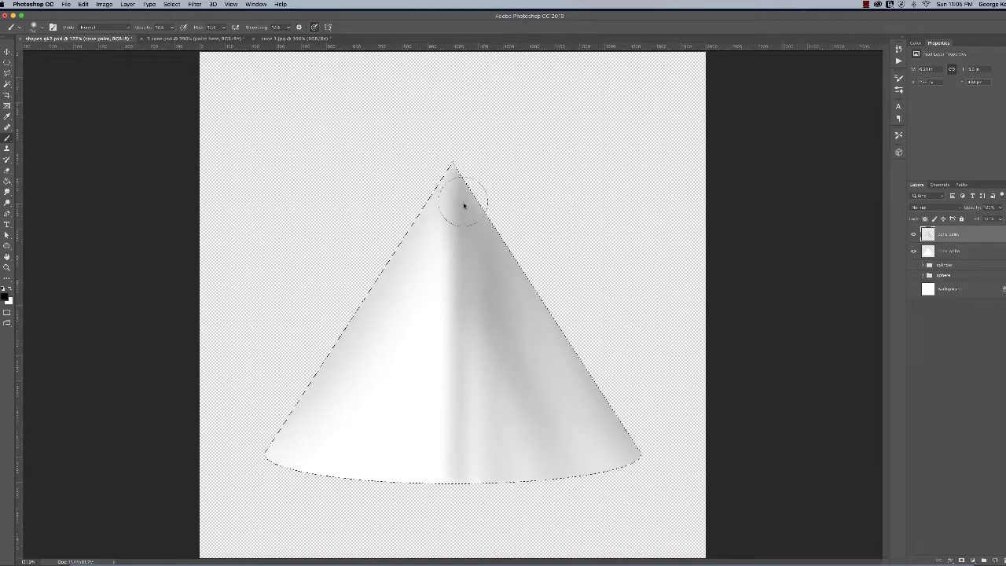
left_click_drag(463, 213, 609, 491)
left_click_drag(463, 228, 534, 471)
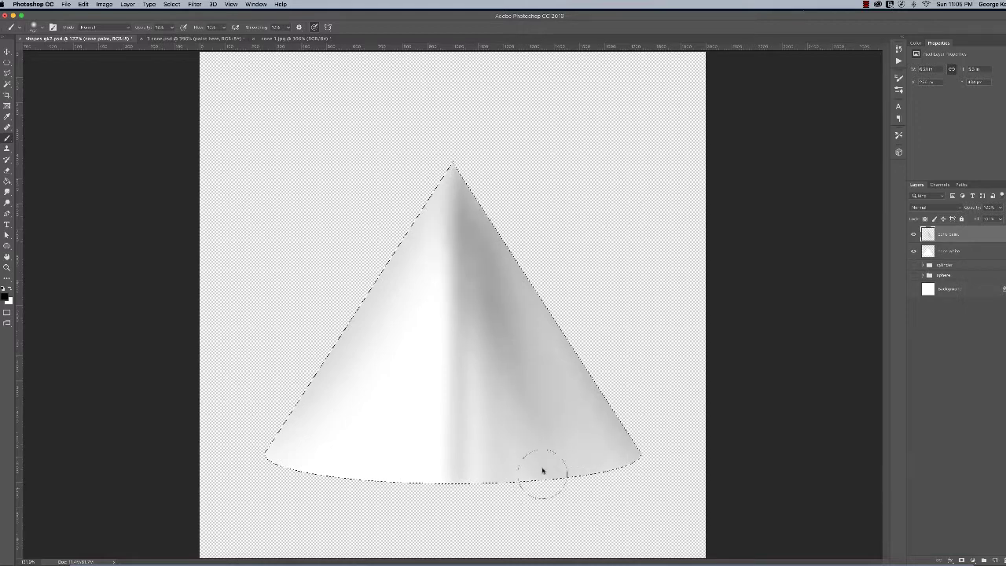
left_click_drag(479, 288, 514, 407)
left_click_drag(483, 293, 500, 484)
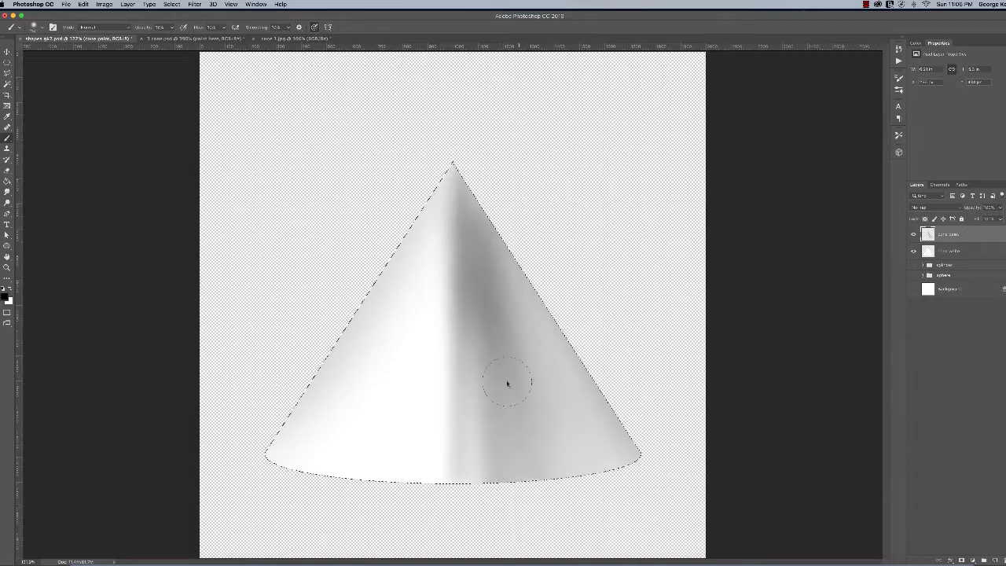
left_click_drag(482, 243, 555, 537)
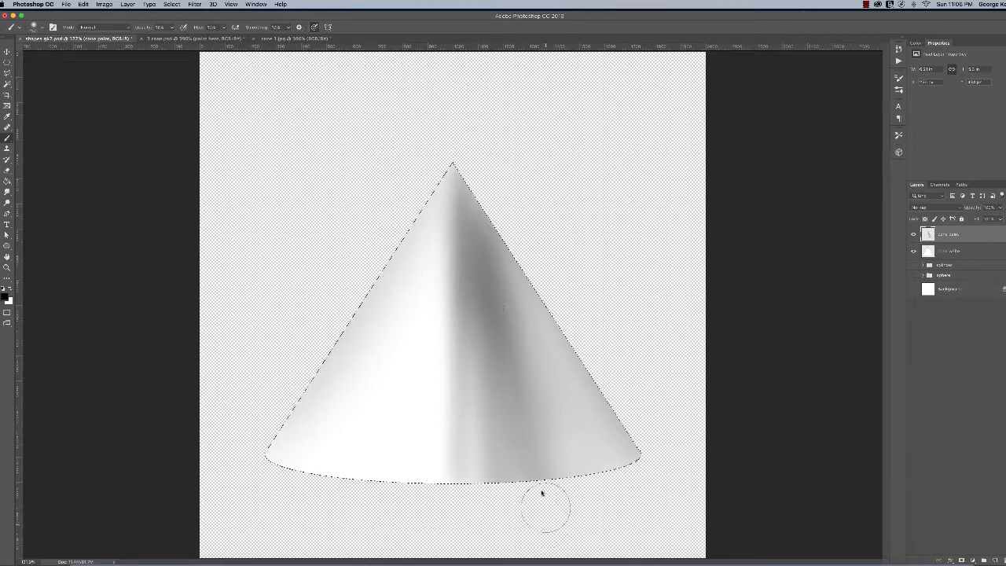
left_click_drag(483, 441, 489, 503)
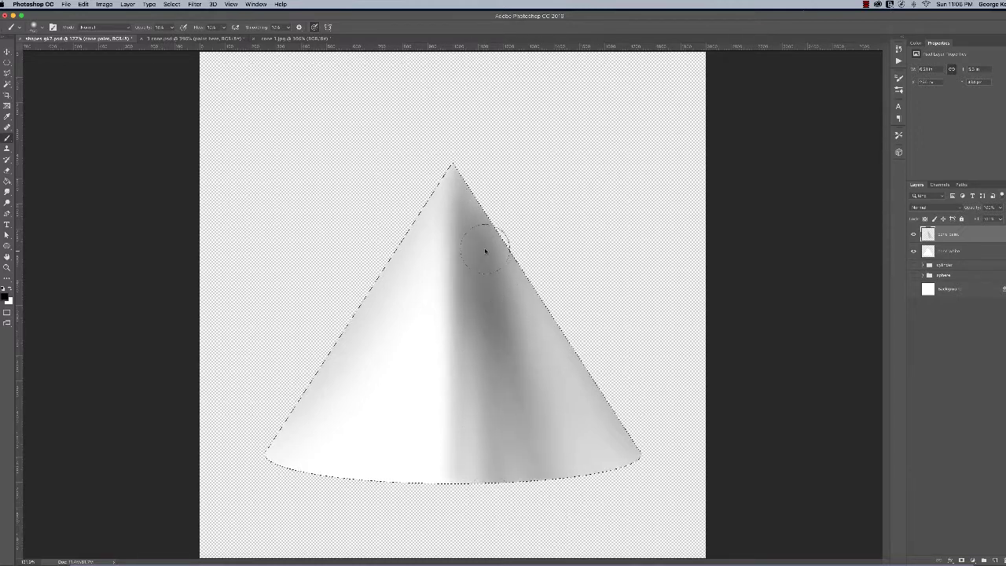
left_click_drag(485, 247, 629, 545)
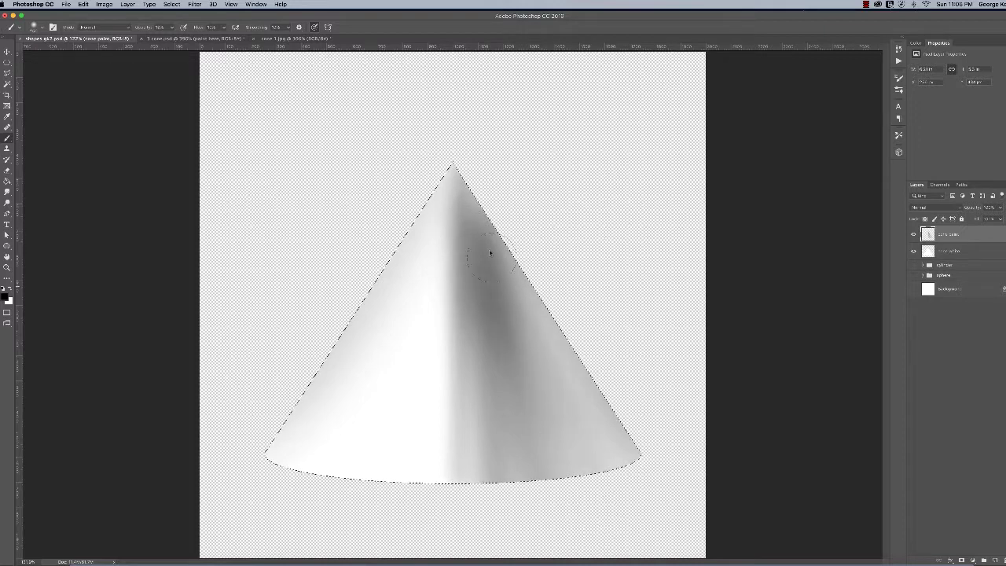
left_click_drag(474, 226, 579, 441)
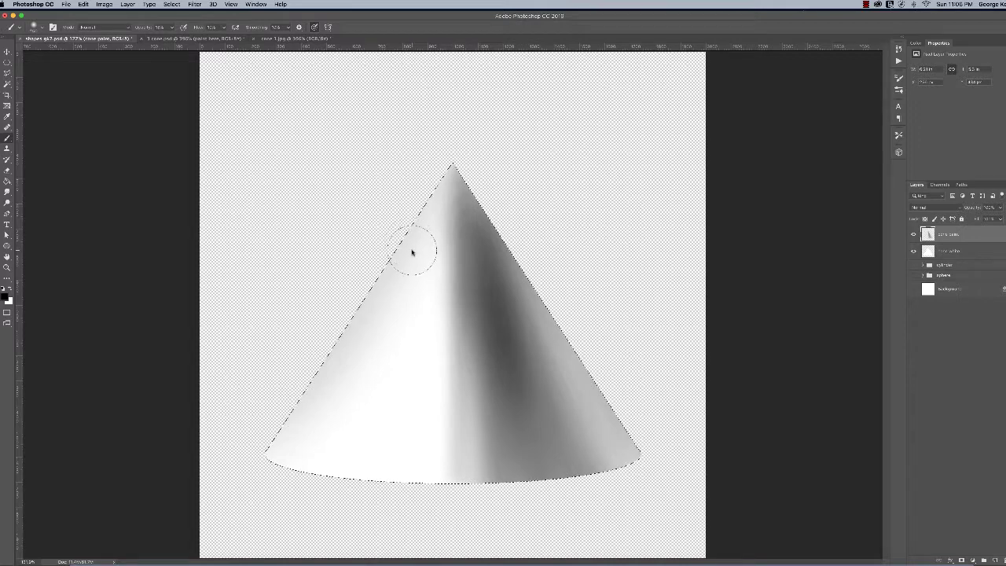
- Darken the cone's upper-left edge, upper middle, and the area just below the tip
mouse_move(409, 253)
left_mouse_down()
mouse_move(438, 238)
mouse_move(437, 206)
mouse_move(416, 236)
mouse_move(308, 293)
mouse_move(371, 285)
mouse_move(430, 235)
mouse_move(427, 222)
mouse_move(311, 500)
mouse_move(466, 228)
mouse_move(470, 482)
mouse_move(447, 201)
mouse_move(457, 368)
mouse_move(449, 493)
mouse_move(473, 307)
mouse_move(467, 241)
mouse_move(580, 504)
mouse_move(511, 374)
mouse_move(459, 231)
mouse_move(607, 470)
mouse_move(482, 211)
mouse_move(627, 491)
mouse_move(489, 256)
left_mouse_up()
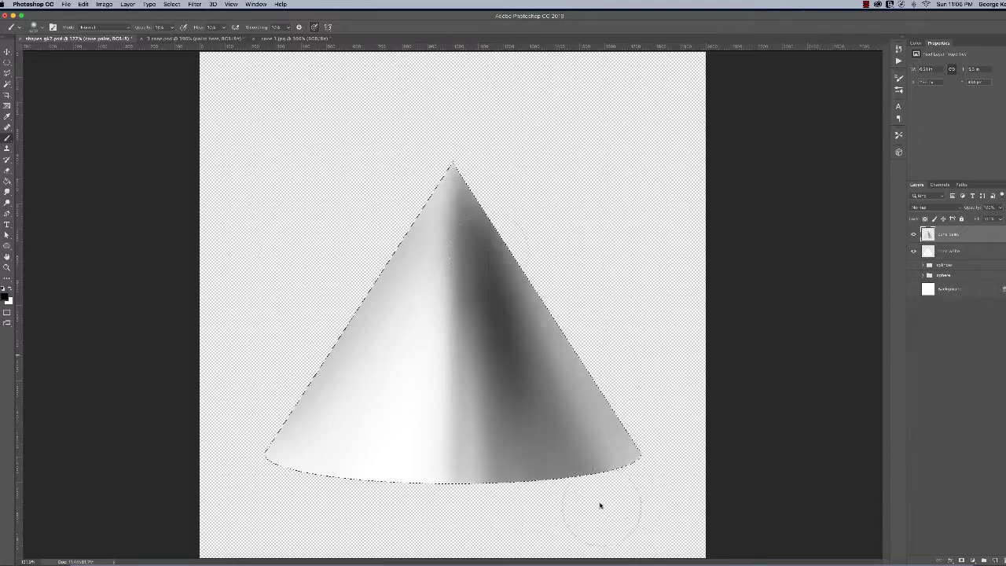
left_click_drag(499, 348, 485, 228)
mouse_move(488, 217)
left_mouse_down()
mouse_move(463, 168)
mouse_move(492, 243)
mouse_move(476, 178)
mouse_move(493, 234)
left_mouse_up()
- With a larger brush, sweep up from the lower right to deepen the dark middle band
key("bracketright")
key("bracketright")
key("bracketright")
key("bracketright")
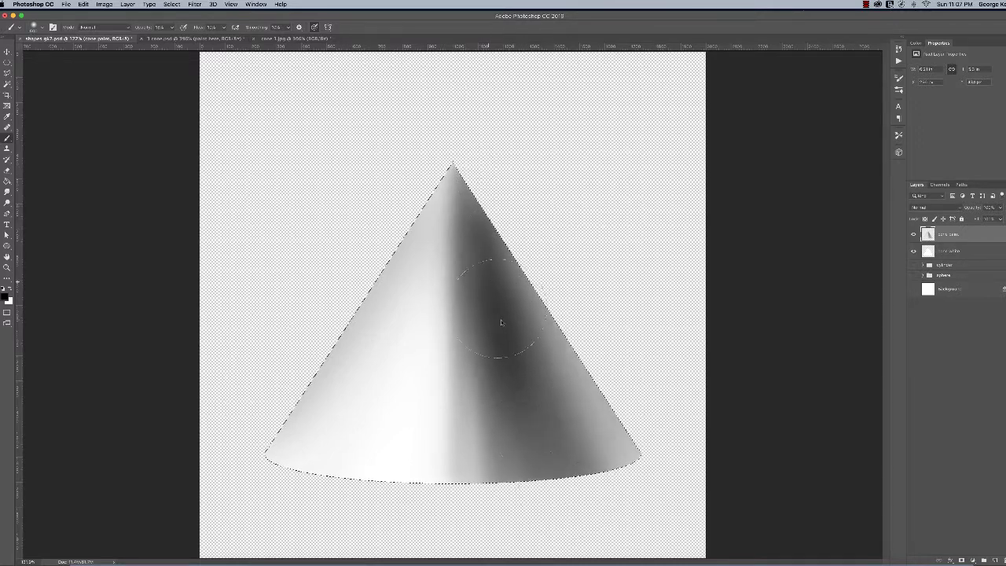
mouse_move(548, 423)
left_mouse_down()
mouse_move(542, 366)
mouse_move(524, 322)
left_mouse_up()
left_click_drag(563, 473, 525, 383)
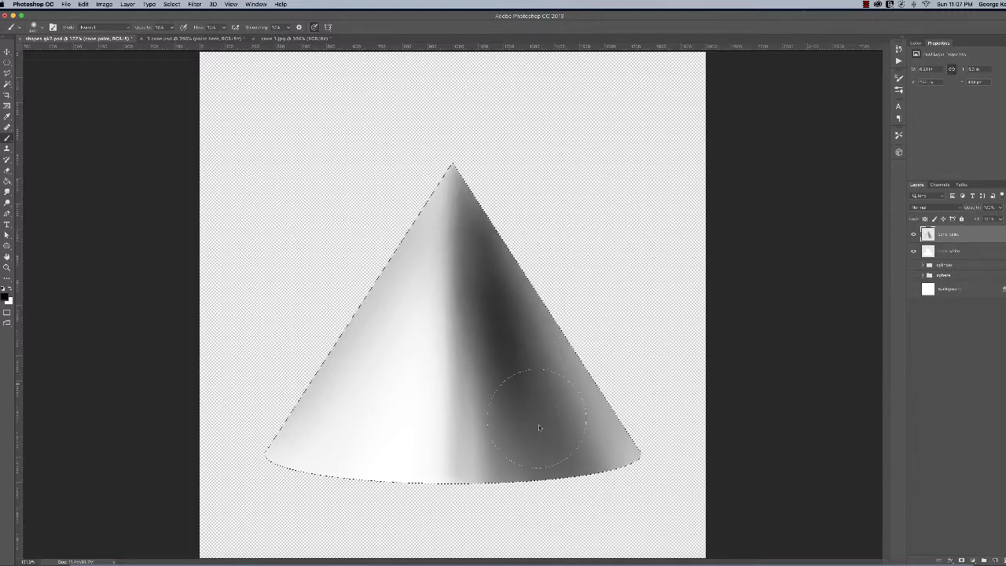
left_click_drag(573, 498, 508, 349)
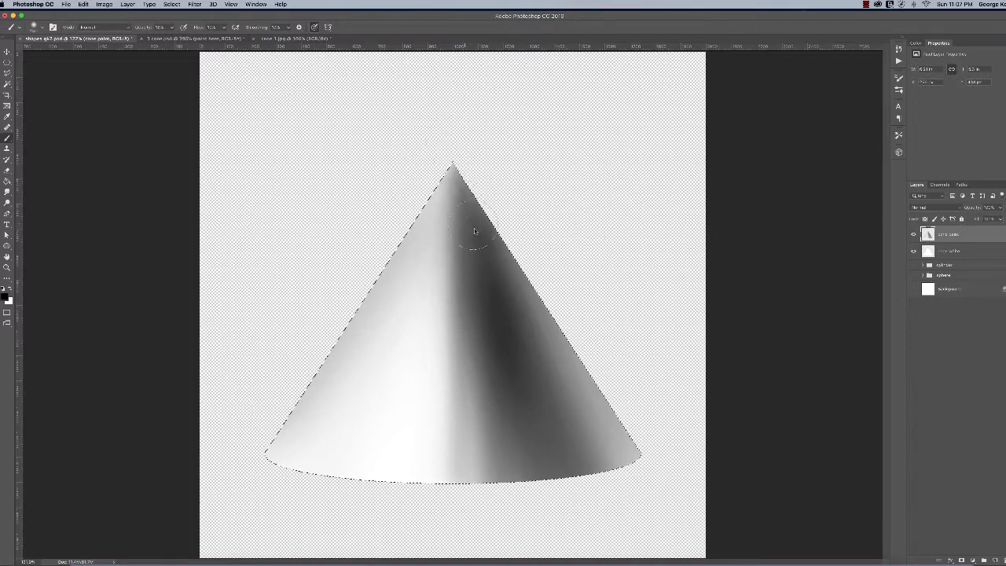
mouse_move(549, 457)
left_mouse_down()
mouse_move(514, 394)
mouse_move(548, 488)
mouse_move(497, 411)
mouse_move(510, 512)
mouse_move(478, 401)
mouse_move(498, 492)
mouse_move(491, 393)
mouse_move(520, 507)
mouse_move(475, 318)
left_mouse_up()
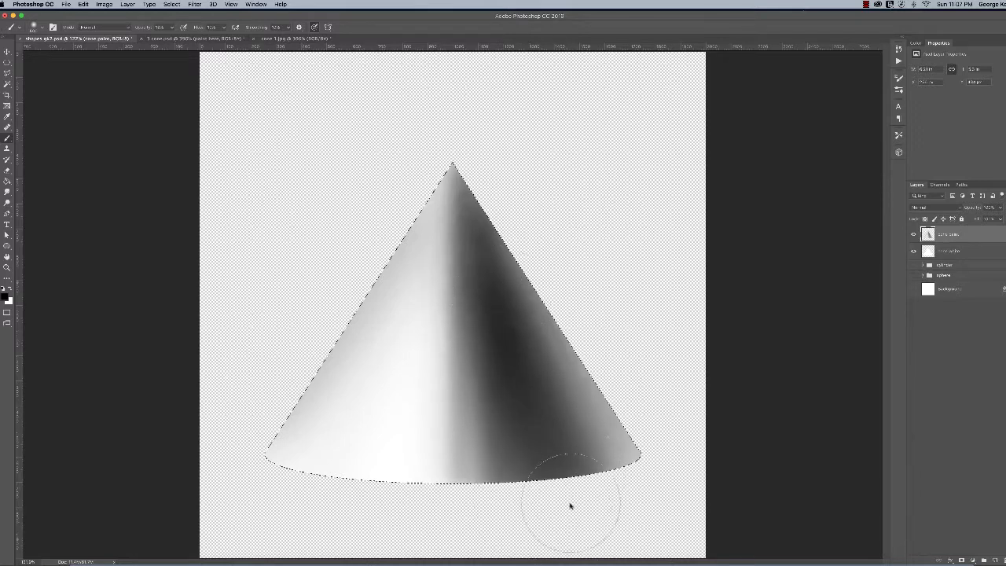
left_click_drag(545, 460, 532, 322)
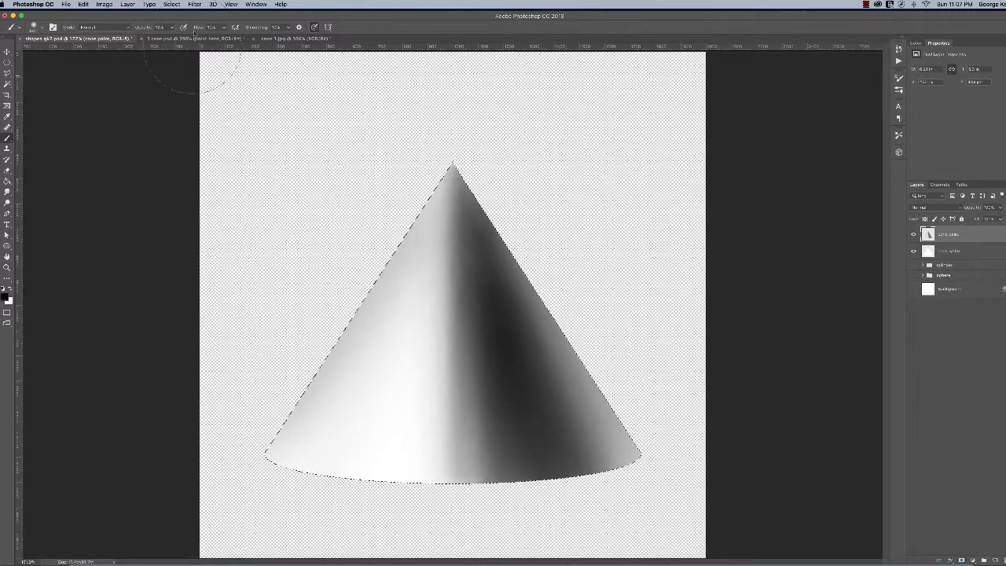
left_click(273, 39)
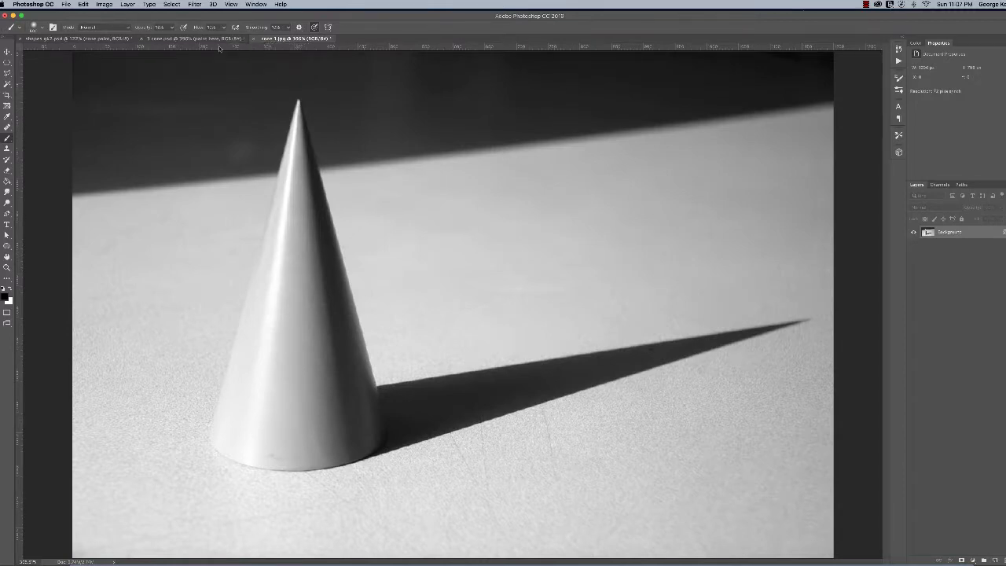
left_click(84, 39)
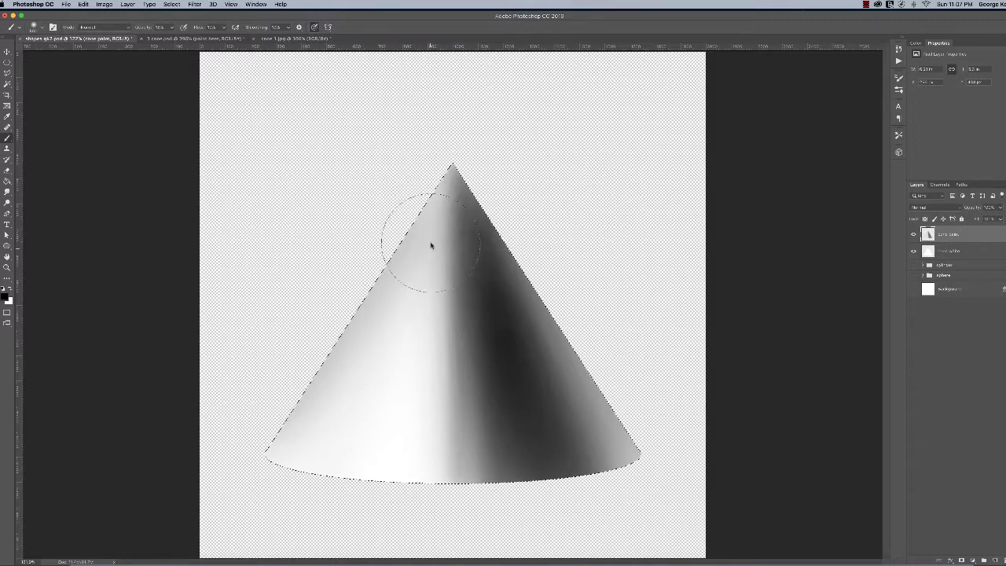
- Finish grey shading on the left face, then airbrush white highlights along the cone's upper-left edge with a smaller brush
mouse_move(434, 239)
left_mouse_down()
mouse_move(355, 474)
mouse_move(435, 237)
mouse_move(391, 487)
mouse_move(429, 285)
mouse_move(387, 374)
left_mouse_up()
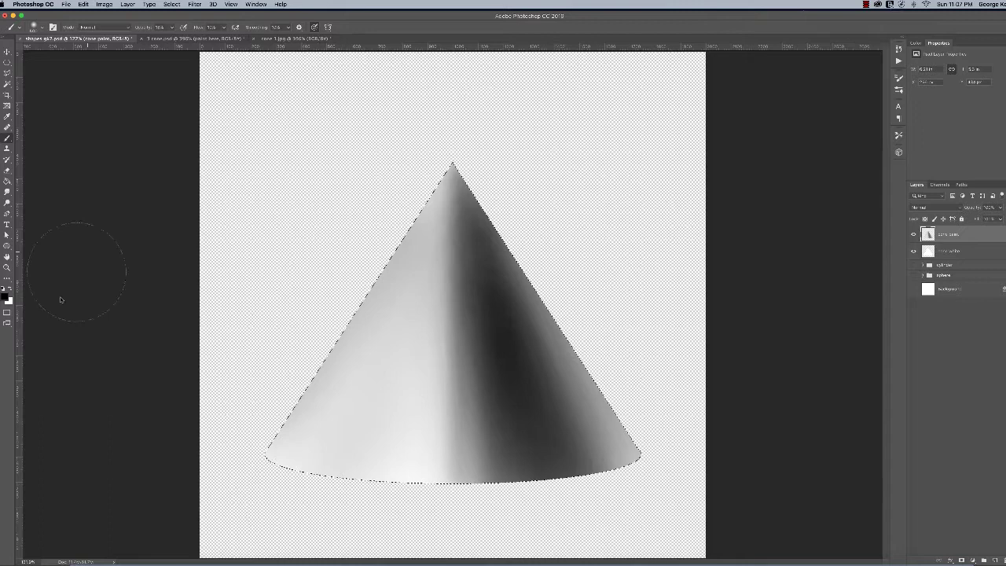
left_click(11, 290)
key("bracketleft")
key("bracketleft")
key("bracketleft")
key("bracketleft")
mouse_move(437, 212)
left_mouse_down()
mouse_move(437, 183)
mouse_move(422, 211)
mouse_move(375, 204)
mouse_move(445, 205)
left_mouse_up()
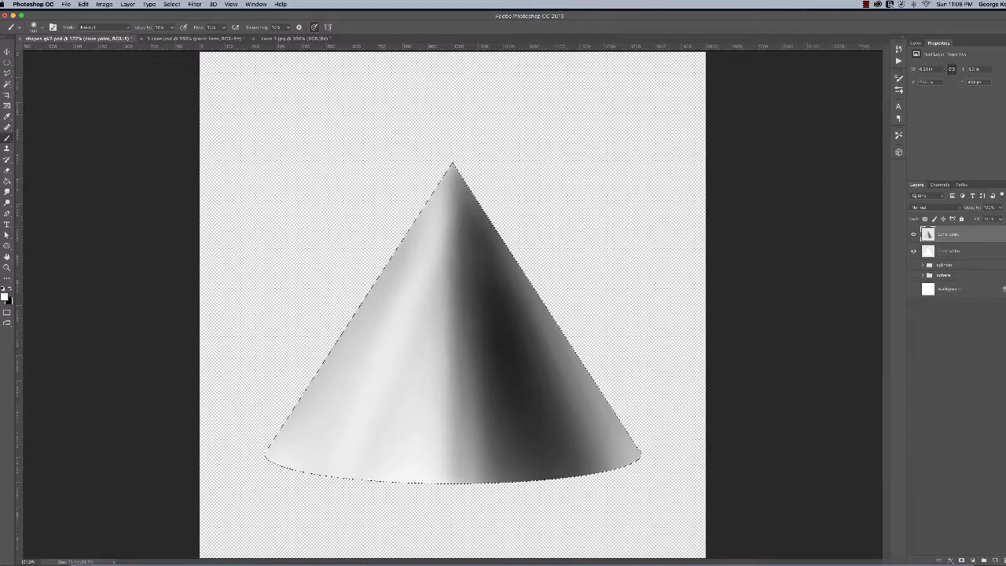
- Restore black as the painting colour at double brush size and switch to the Rectangular Marquee tool
left_click(11, 289)
key("]")
key("]")
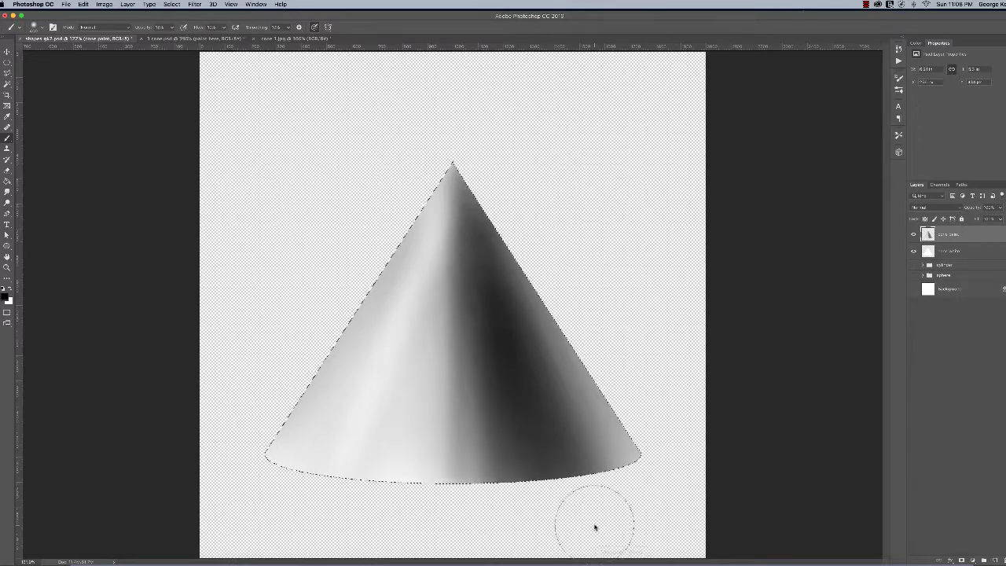
key("m")
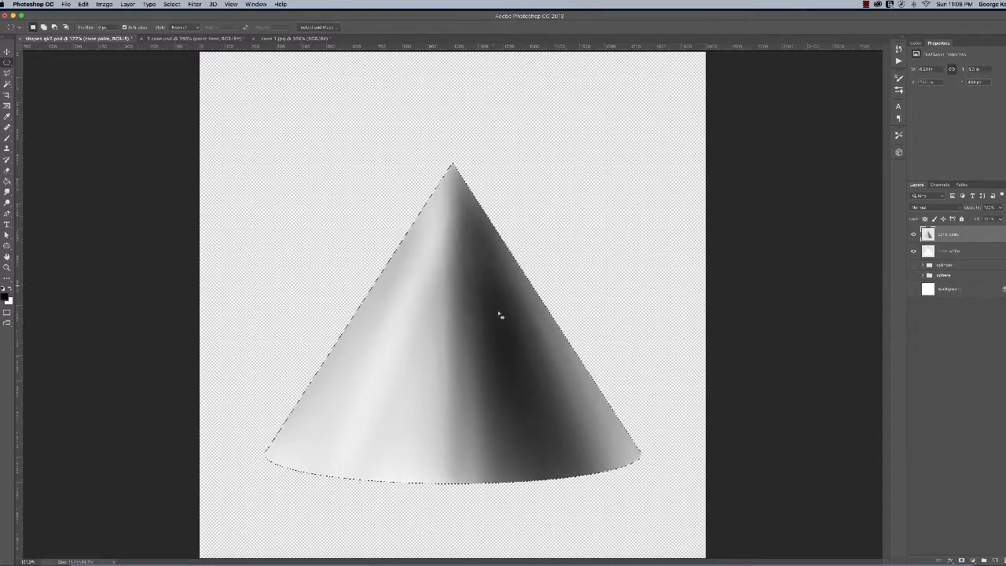
- With a black, slightly smaller airbrush, darken the middle of the cone down to its base
key("x")
key("b")
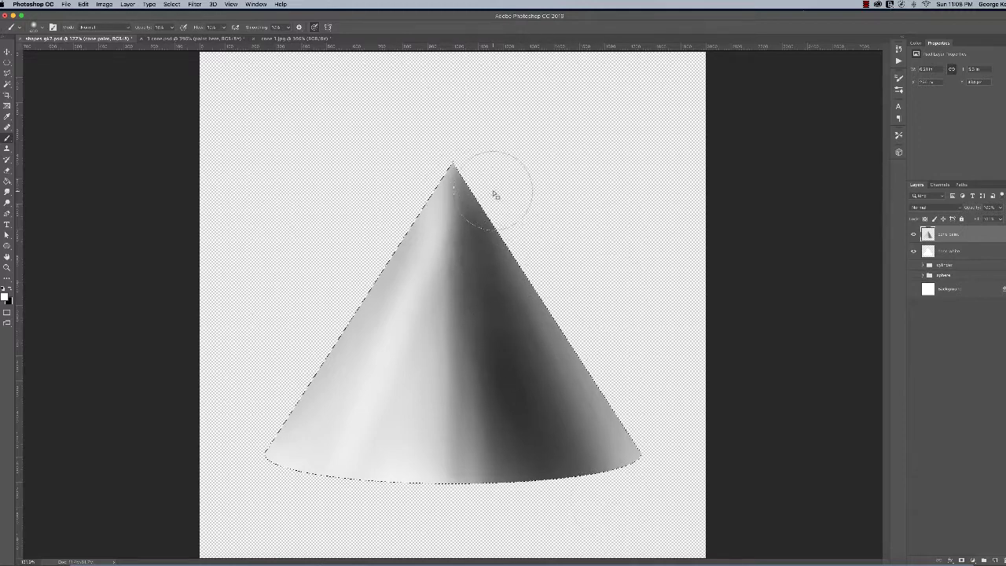
left_click(15, 286)
key("bracketleft")
key("bracketleft")
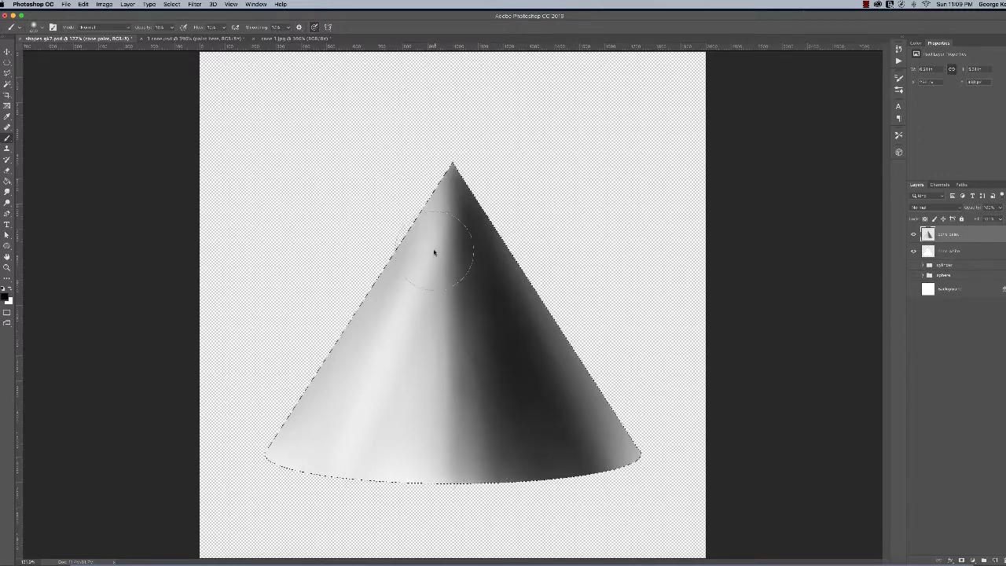
left_click_drag(435, 370, 430, 511)
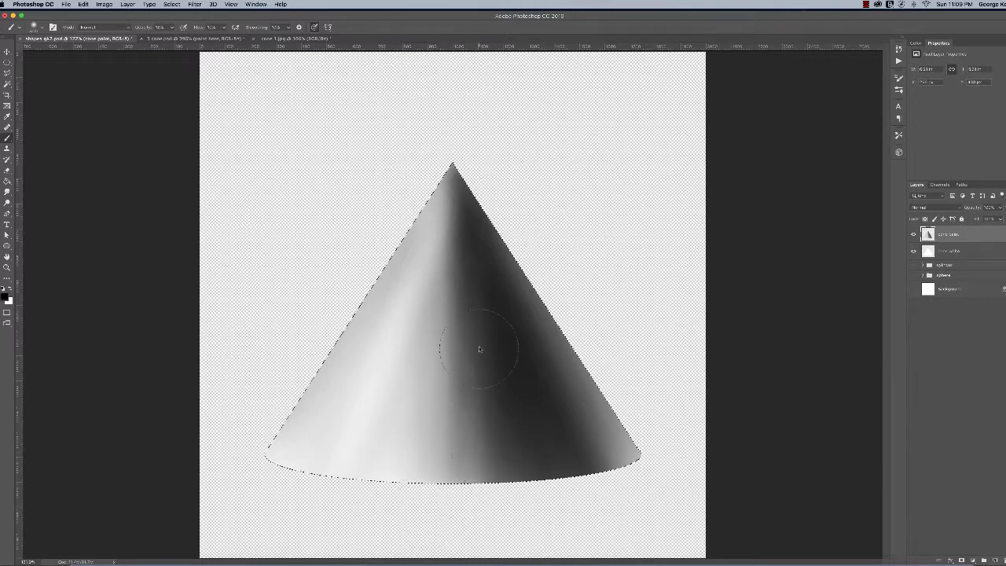
key("bracketleft")
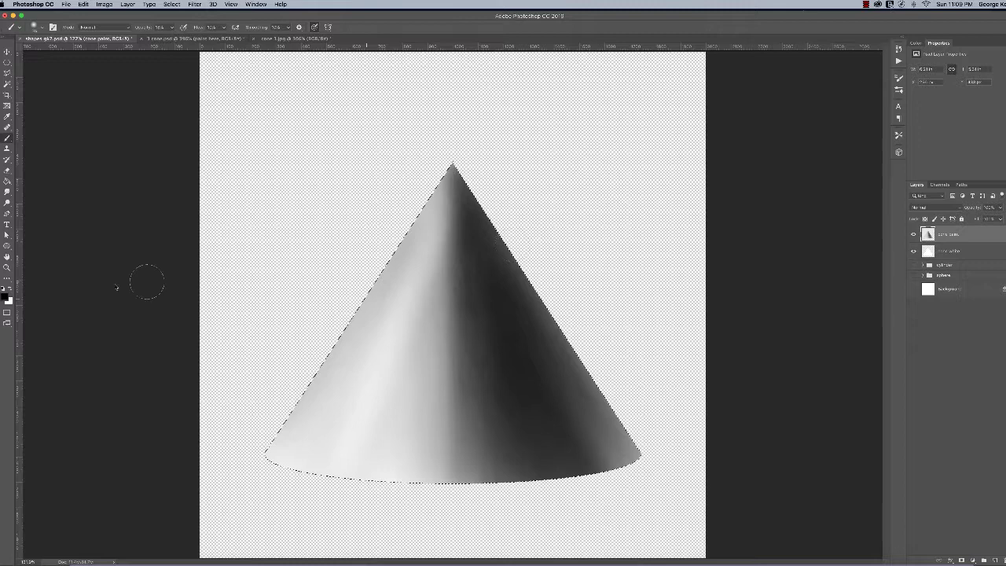
- Make white the painting colour at about two-thirds brush size, then switch to the Rectangular Marquee tool
key("x")
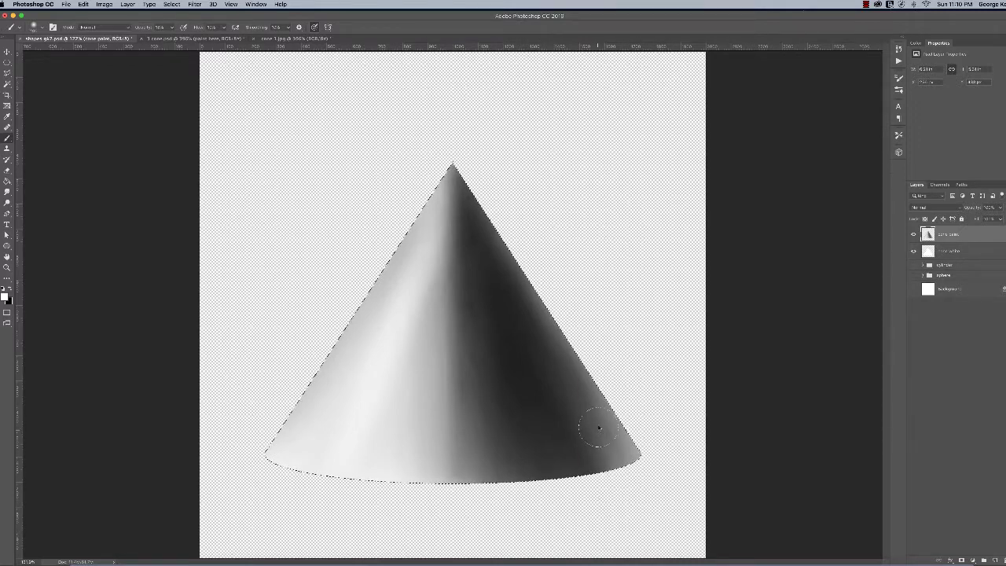
key("bracketright")
key("bracketright")
key("bracketright")
key("bracketright")
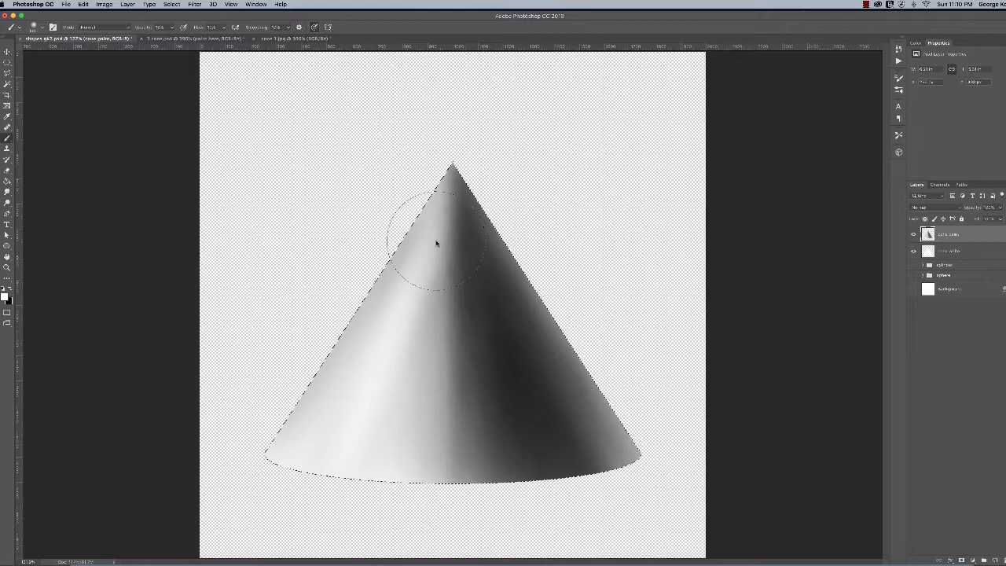
key("bracketleft")
key("bracketleft")
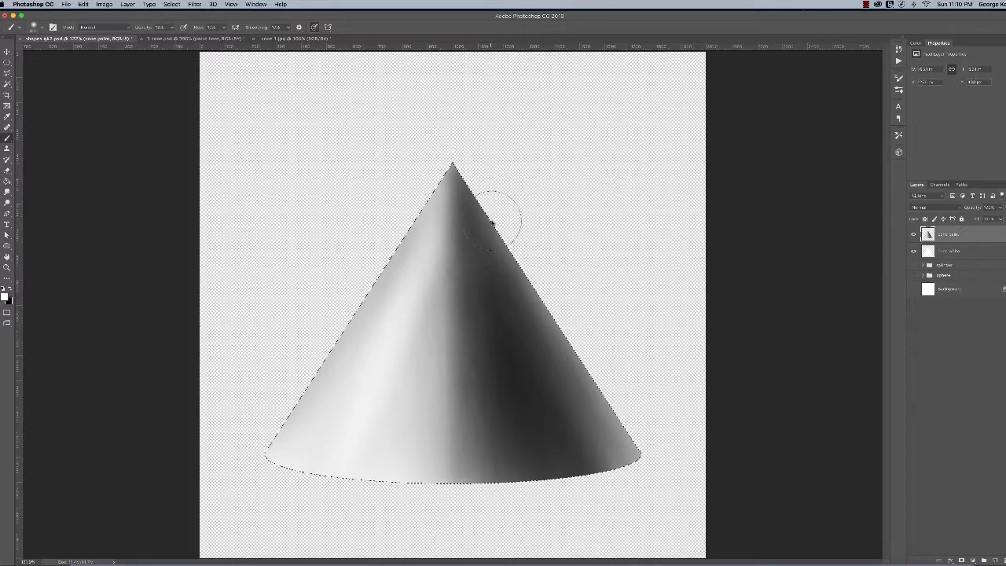
key("m")
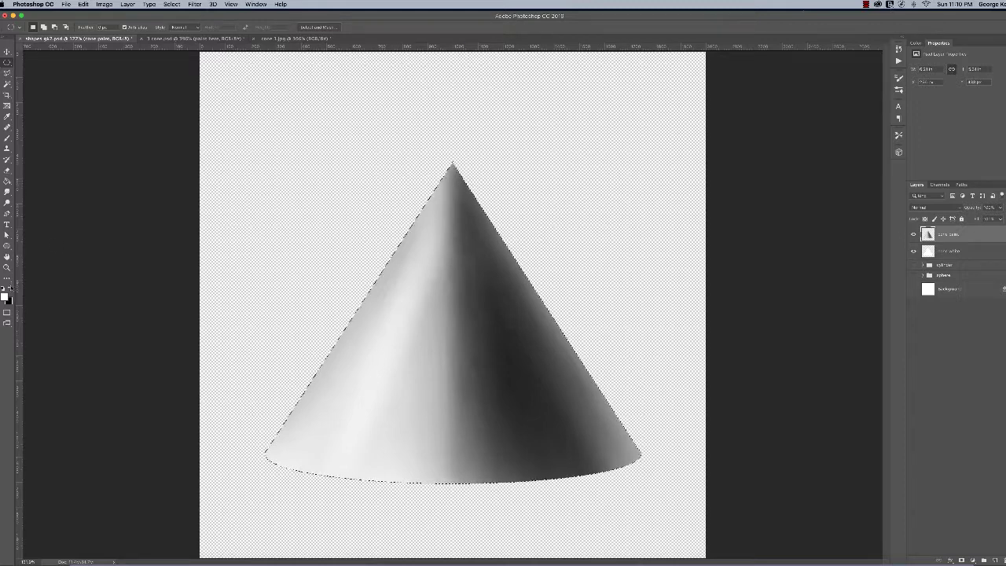
- Return to the airbrush with black, toggle to white, then set black as the painting colour again
key("x")
key("b")
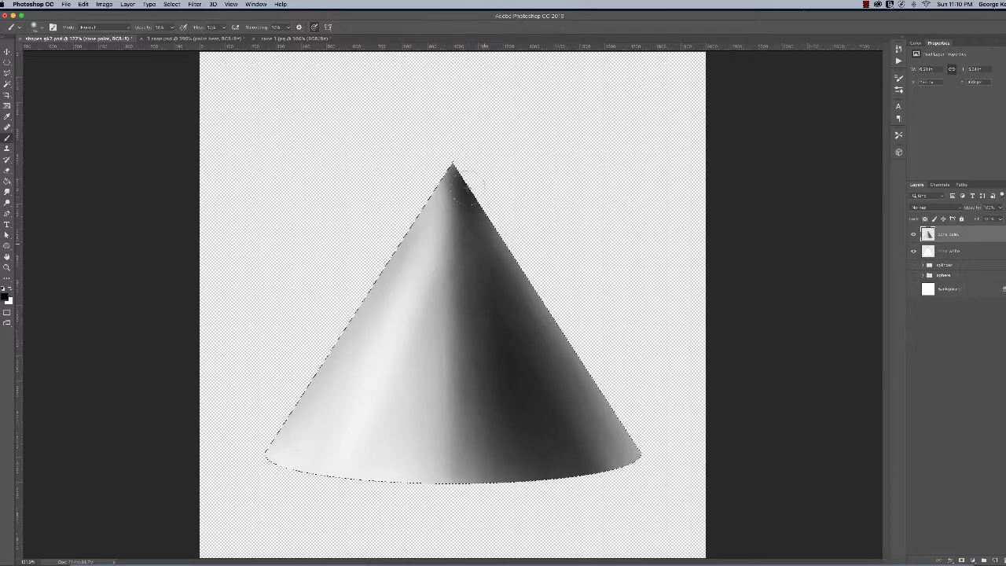
left_click(9, 290)
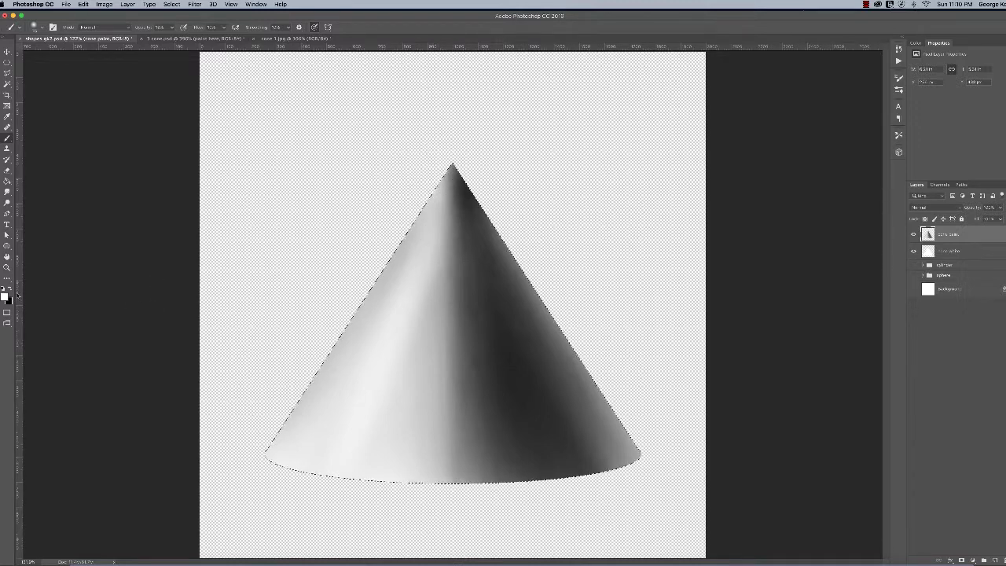
key("x")
- Lighten the cone's left side just below the tip with a white airbrush stroke at half brush size
key("bracketright")
key("bracketright")
key("bracketright")
key("bracketright")
key("bracketright")
key("bracketright")
key("bracketright")
key("bracketright")
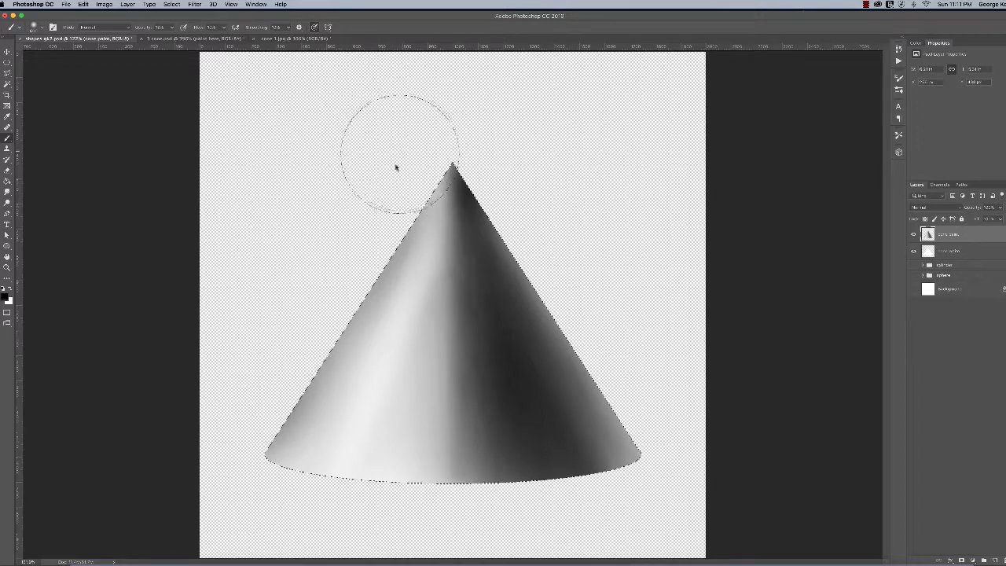
key("bracketleft")
key("bracketleft")
key("bracketleft")
key("bracketleft")
key("bracketleft")
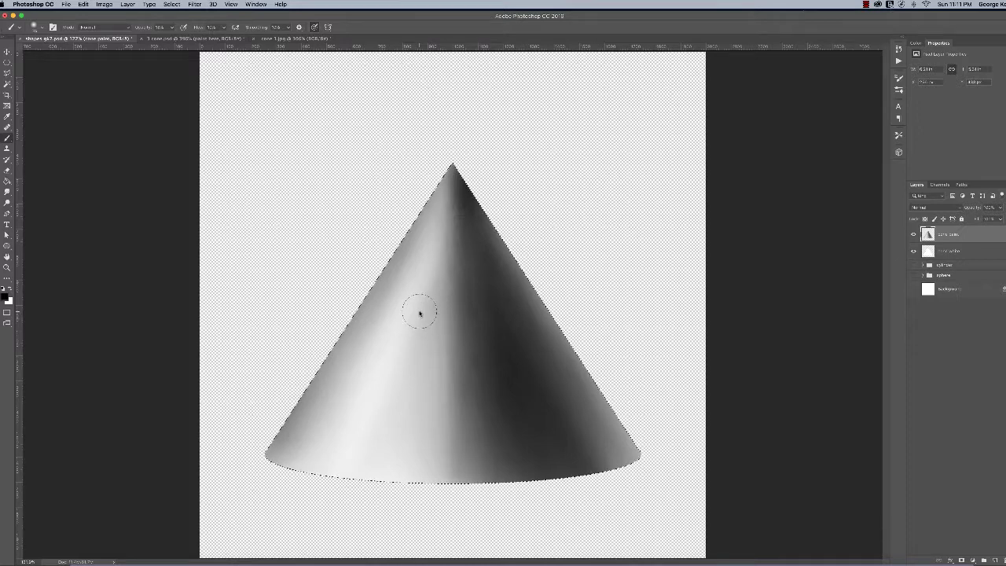
key("m")
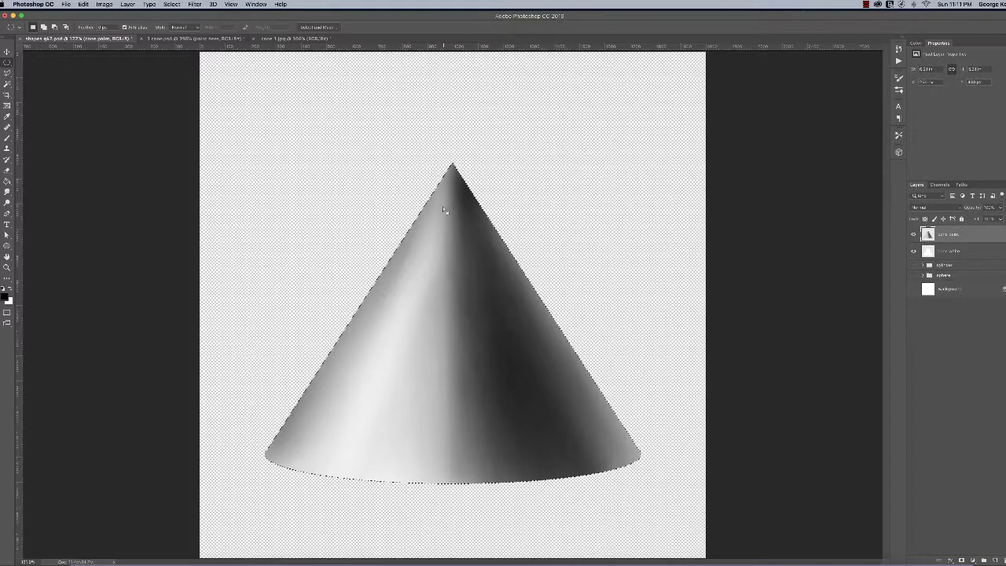
key("x")
key("b")
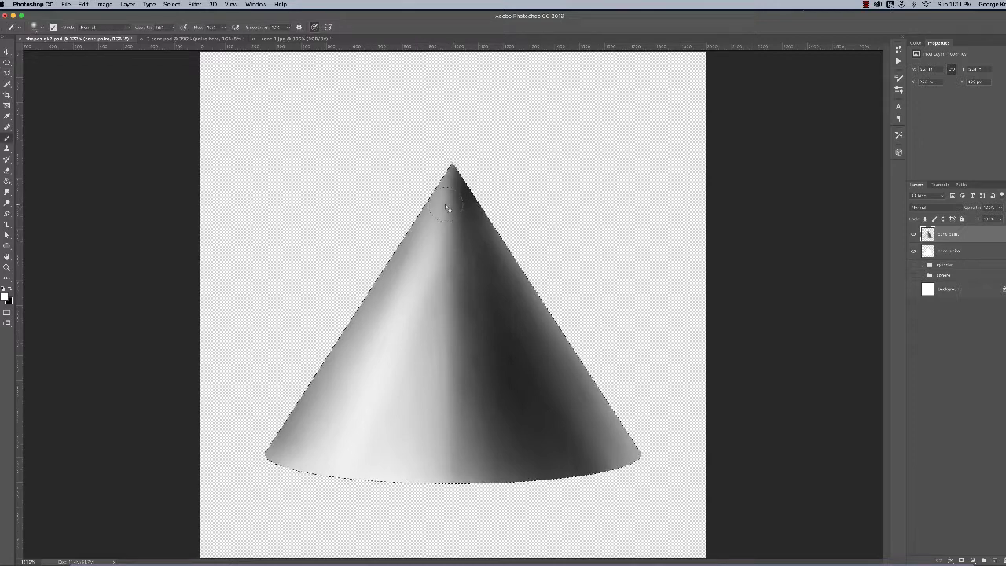
left_click_drag(443, 205, 444, 195)
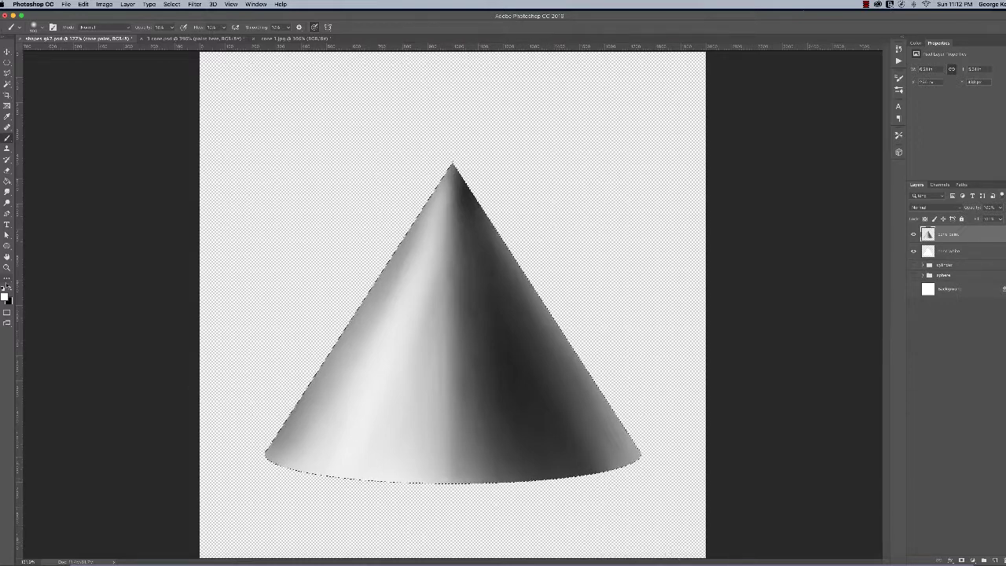
- Swap the foreground colour back to black
key("x")
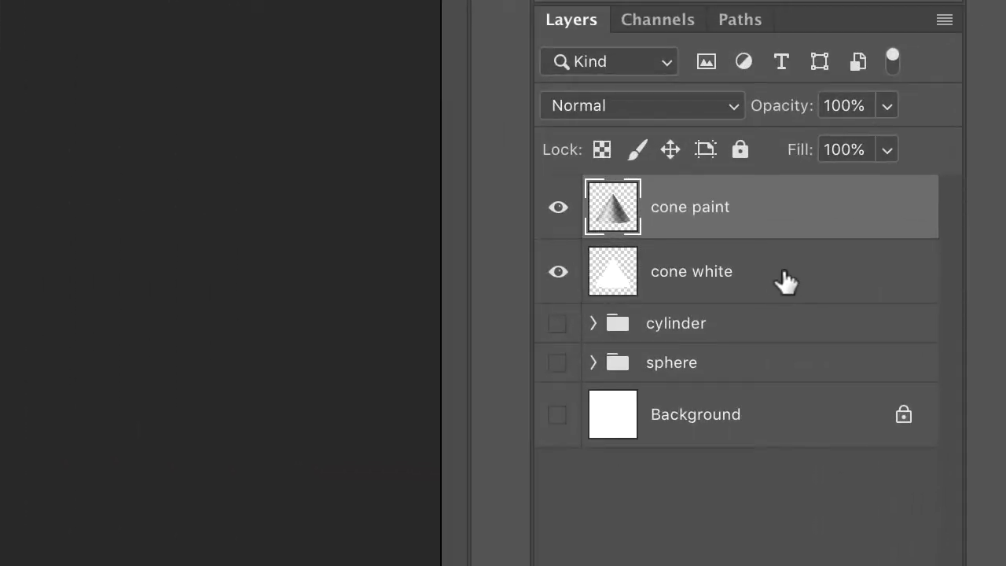
- Select cone paint and cone white, group them with Ctrl+G, and rename Group 1 to 'cone'
left_click(777, 289, "shift")
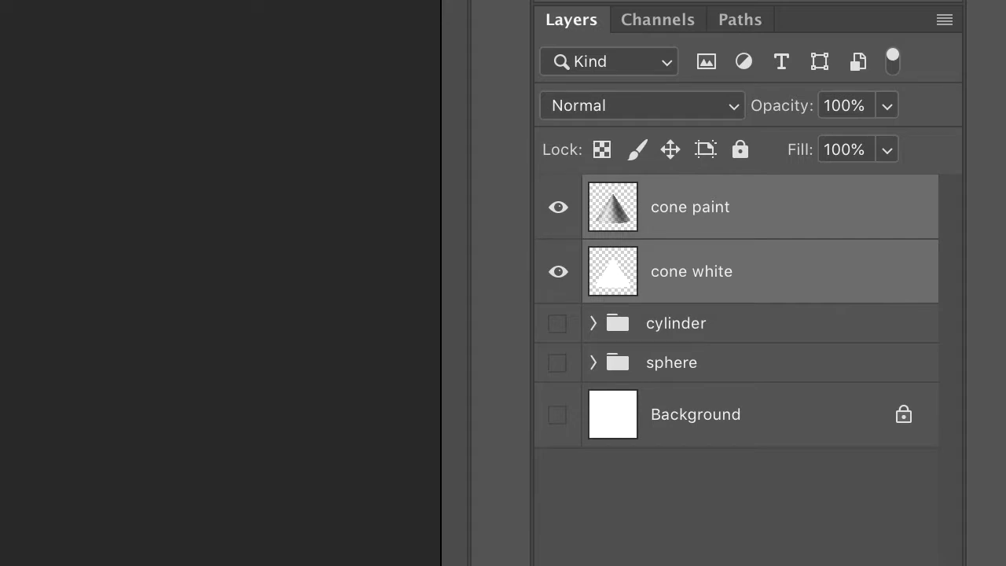
key("ctrl+g")
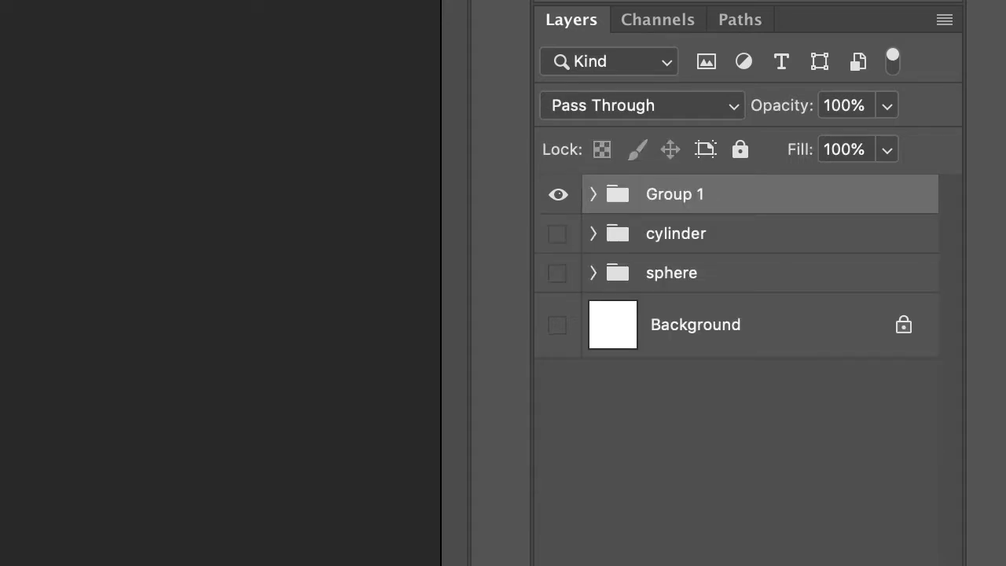
double_click(695, 194)
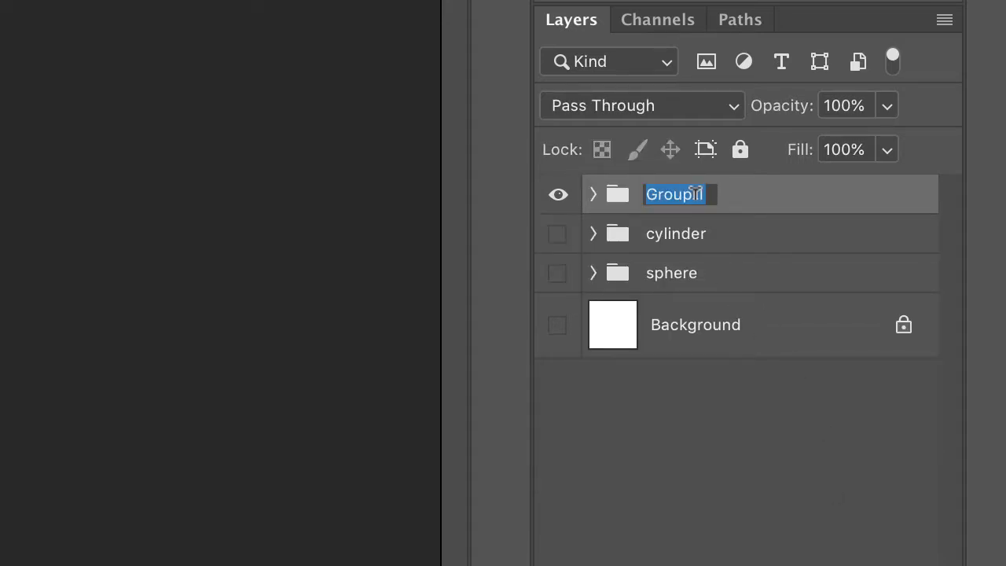
type("cone")
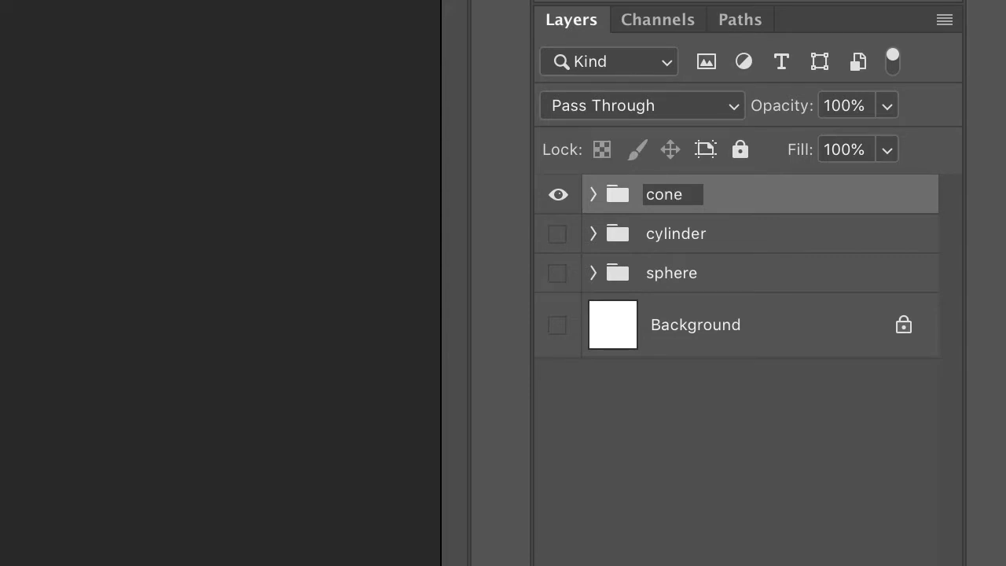
key("Return")
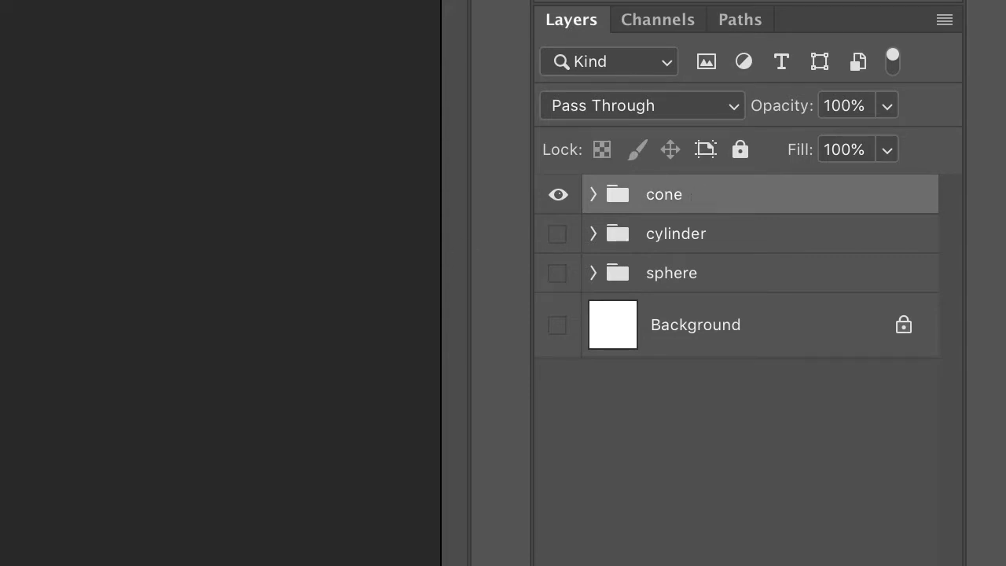